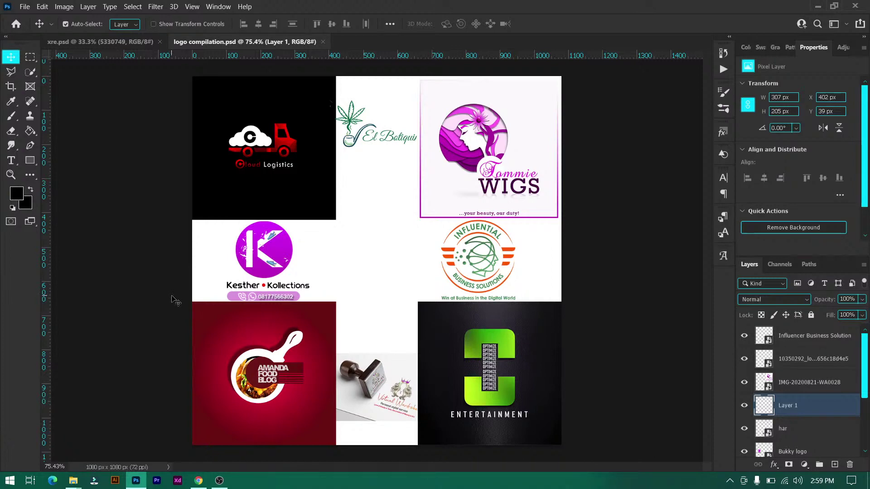
Go to the home screen and display the start of the recent files list.
left_click(15, 26)
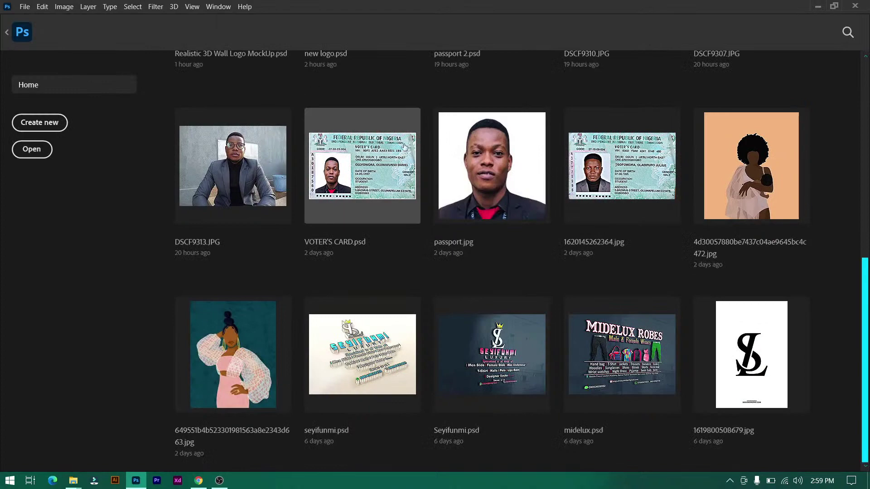
scroll(405, 148, "up", 5)
scroll(404, 147, "up", 3)
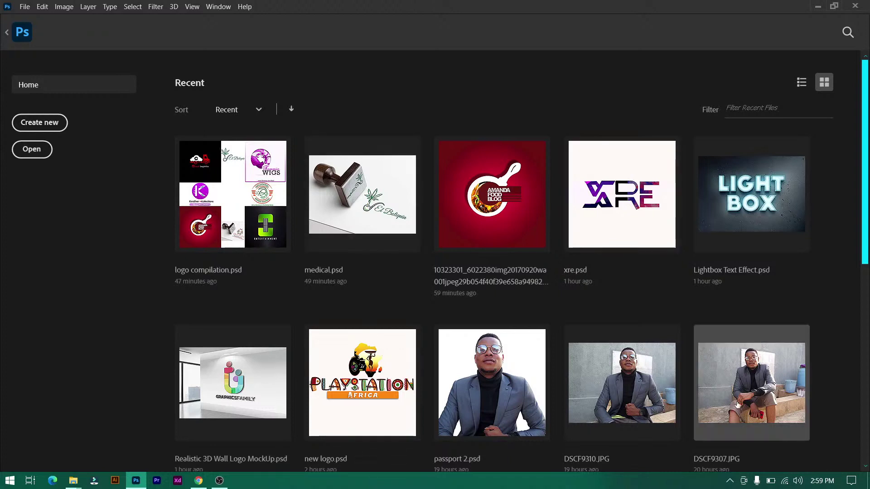
Check the Wi-Fi connection and the live stream's status in YouTube Studio in Chrome, and return to Photoshop.
left_click(785, 481)
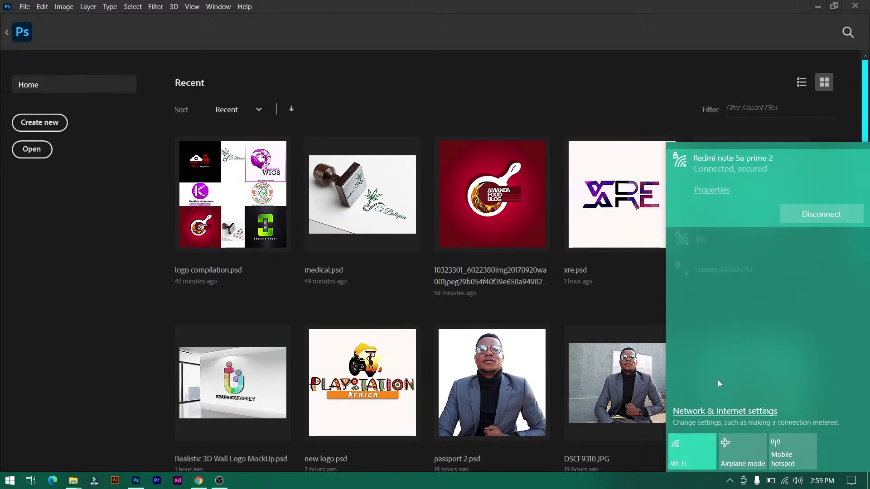
left_click(749, 249)
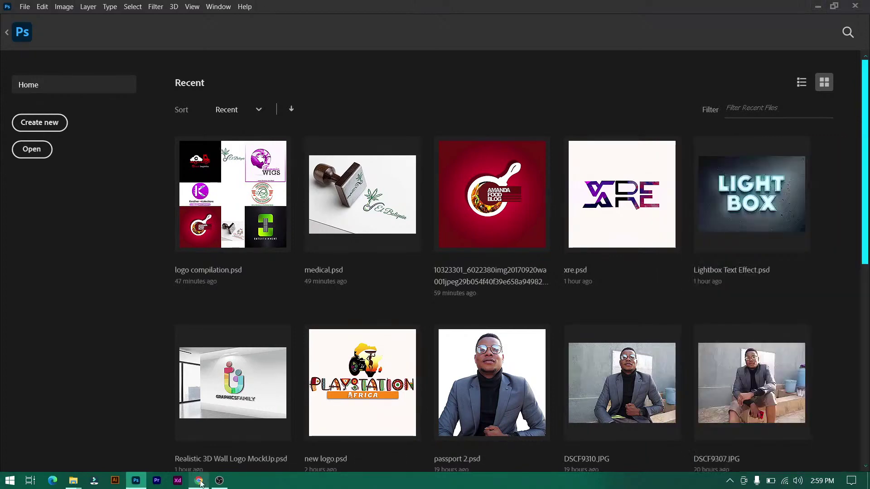
left_click(199, 481)
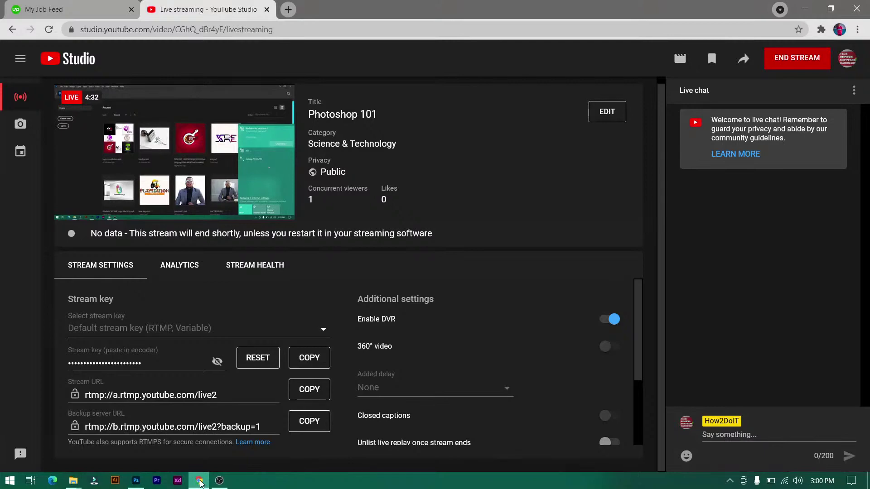
left_click(199, 481)
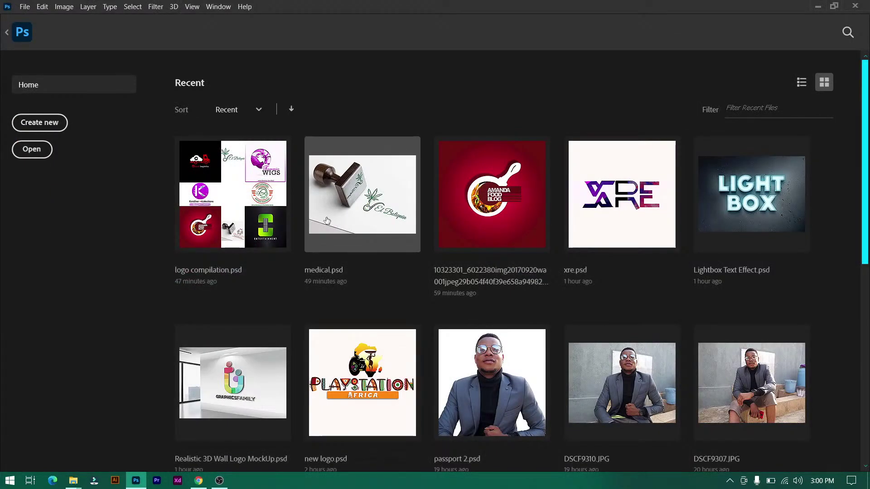
left_click(198, 482)
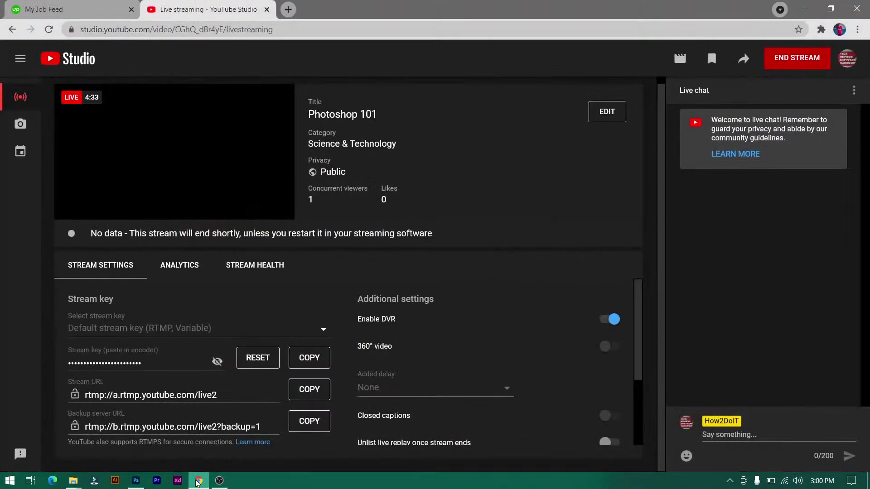
left_click(198, 482)
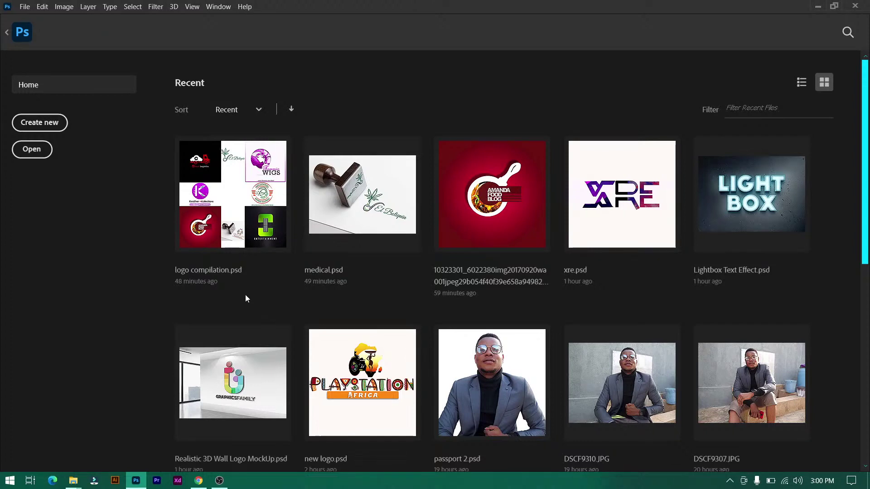
Examine the new document presets from Recent, Saved and Photo through to Web, Mobile and Film & Video, and leave without creating a document.
left_click(52, 129)
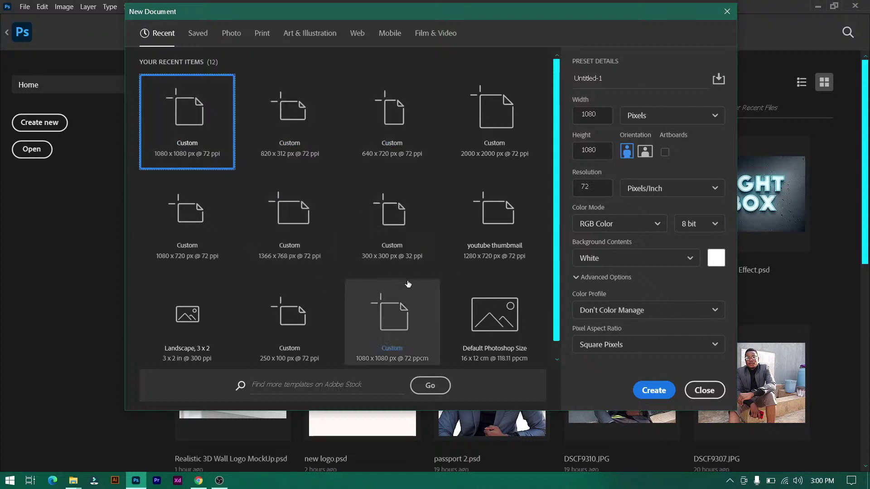
scroll(407, 287, "down", 1)
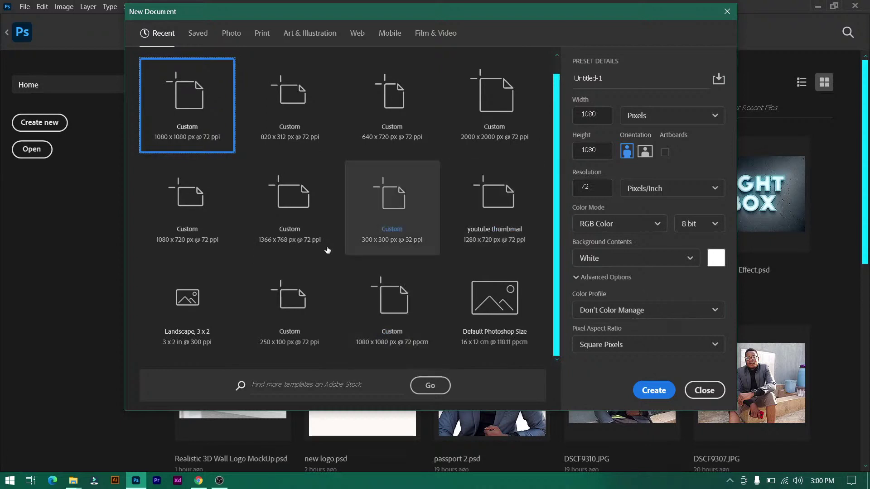
left_click(203, 35)
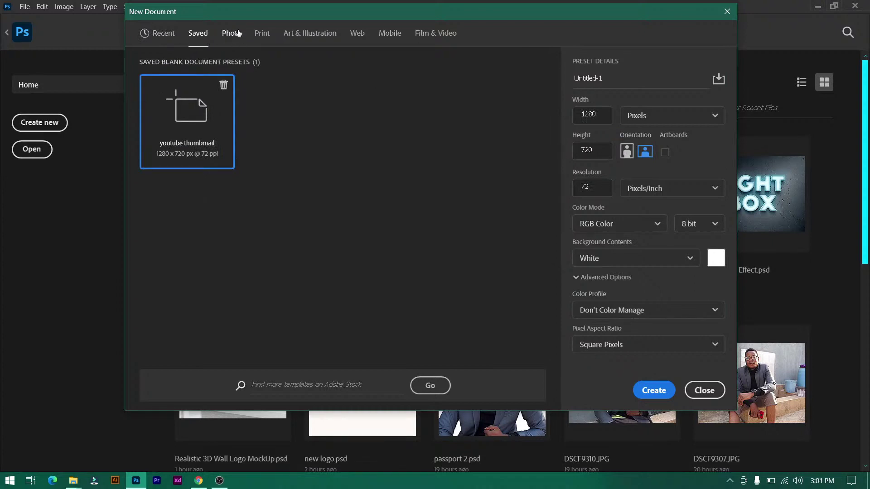
left_click(238, 34)
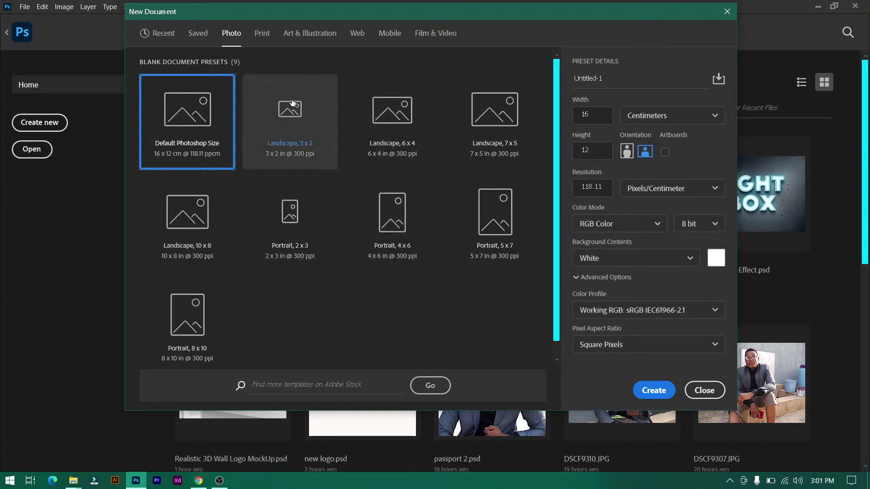
left_click(266, 35)
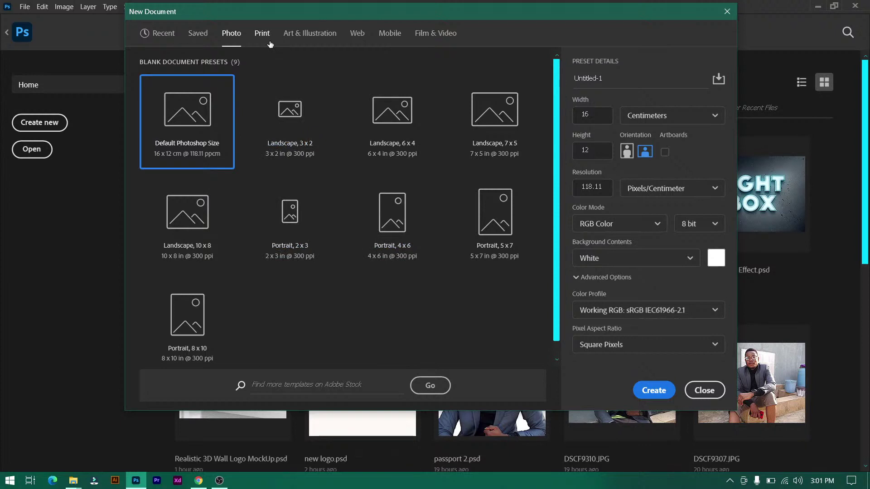
left_click(310, 37)
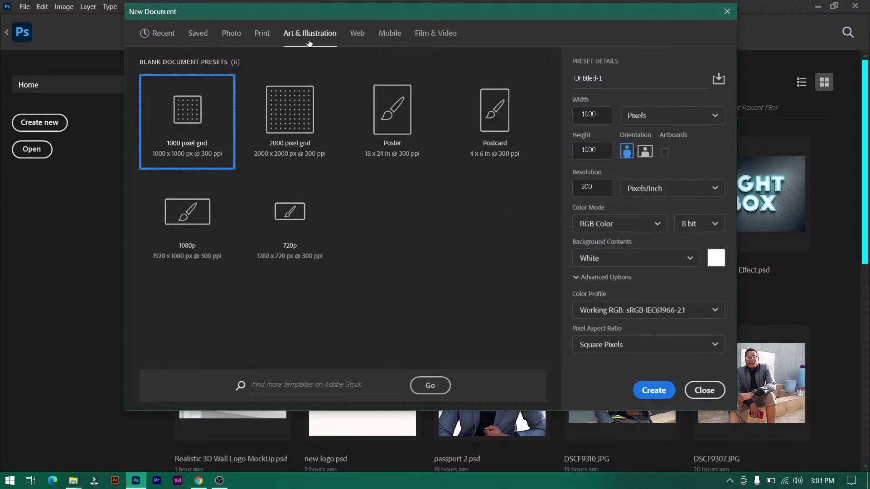
left_click(357, 34)
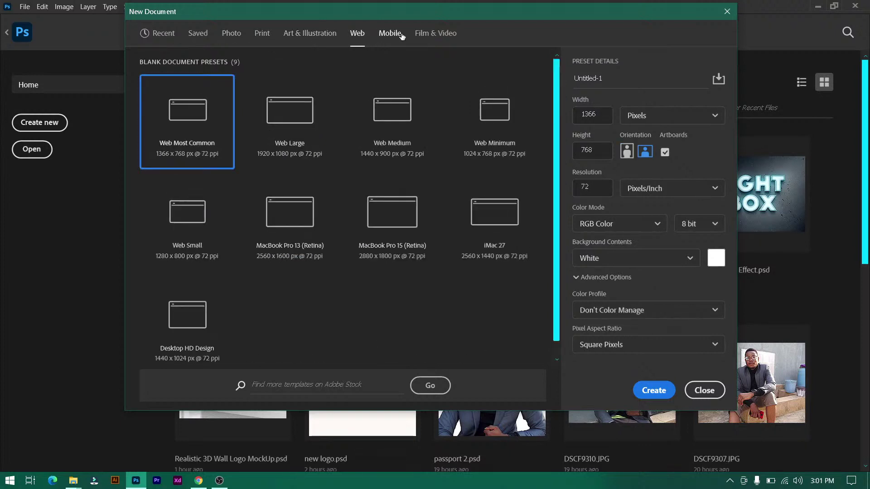
left_click(402, 37)
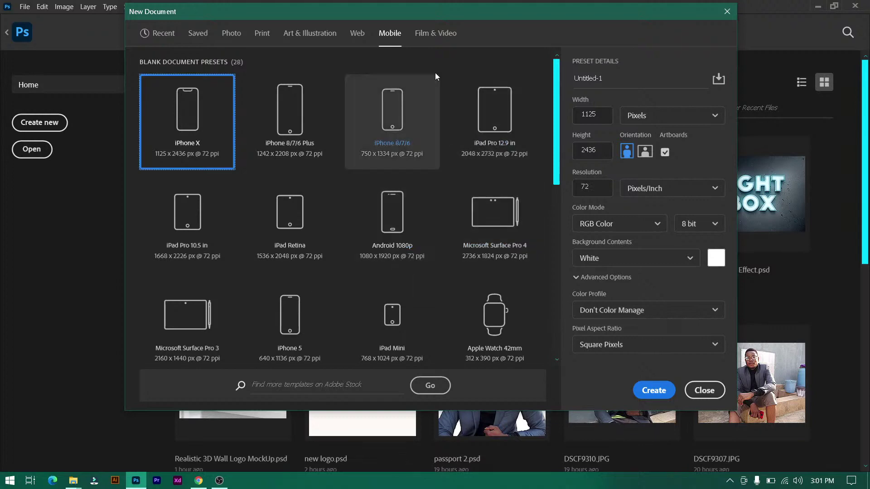
left_click(427, 34)
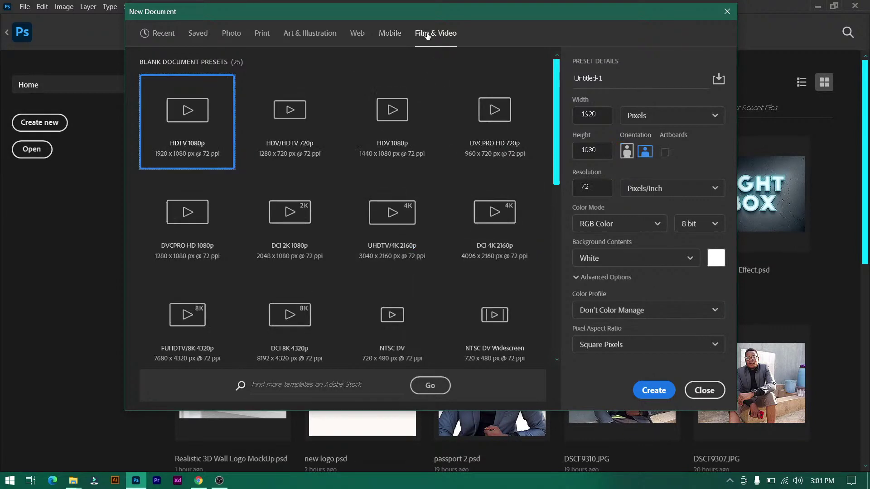
left_click(705, 392)
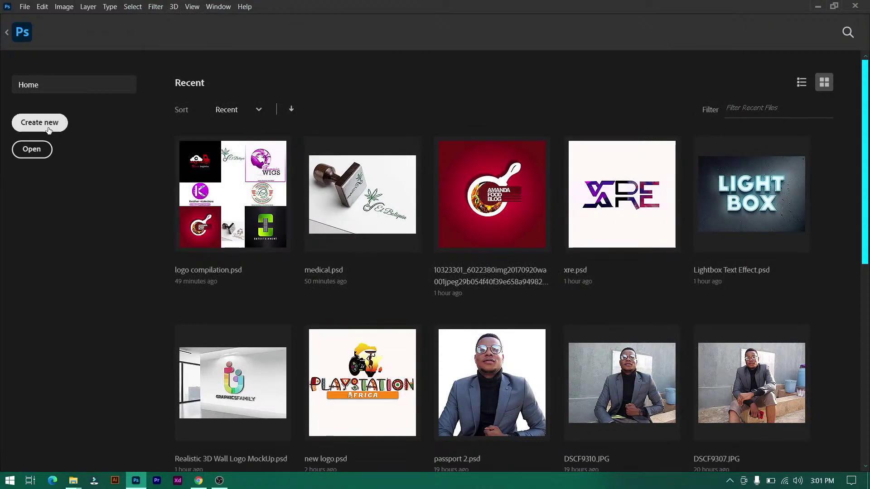
Start a new document again and examine its width, measurement unit, orientation and resolution settings.
left_click(35, 122)
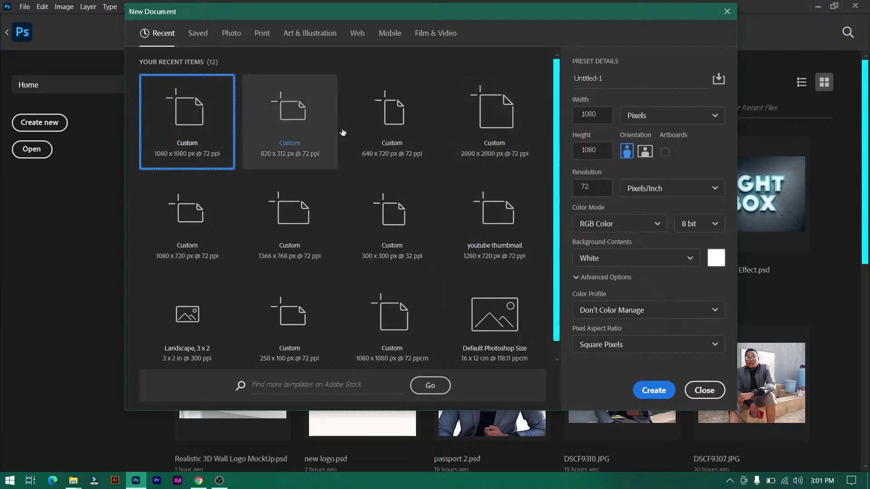
left_click(602, 114)
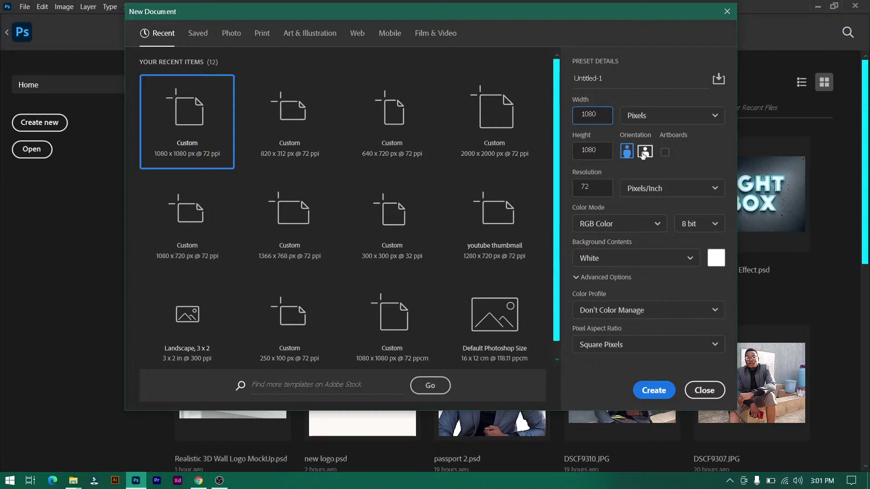
left_click(643, 154)
left_click(646, 117)
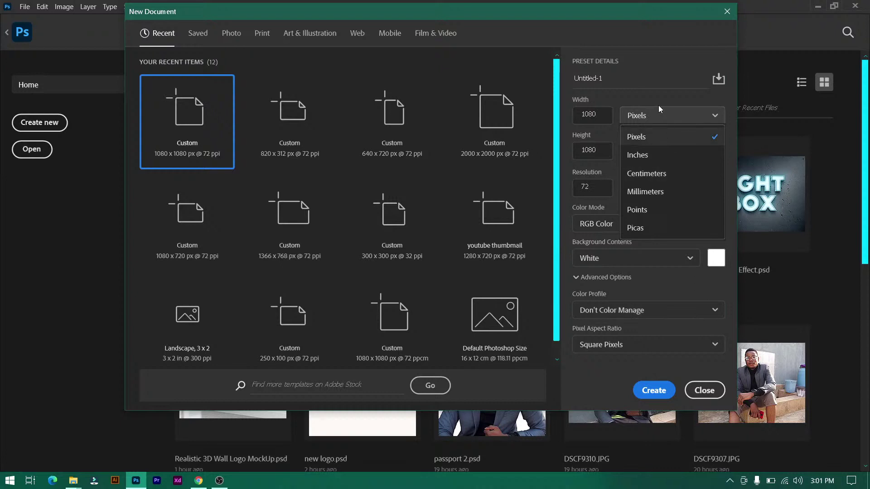
left_click(659, 105)
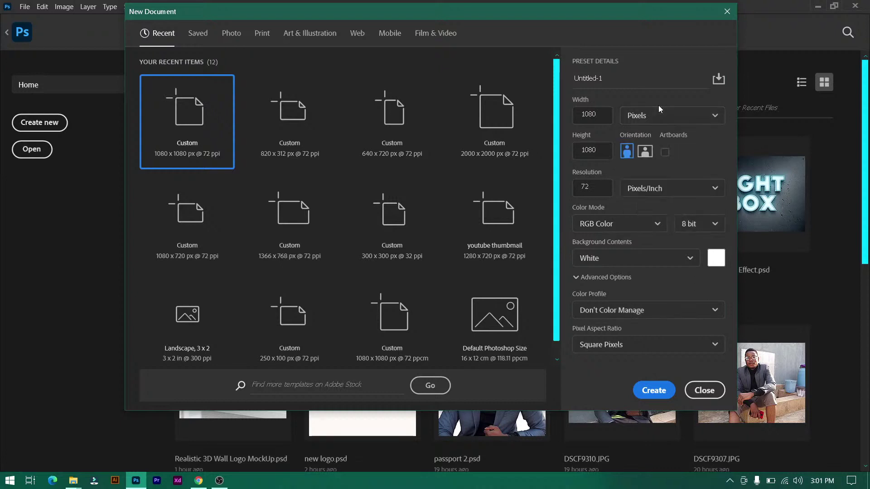
left_click(603, 193)
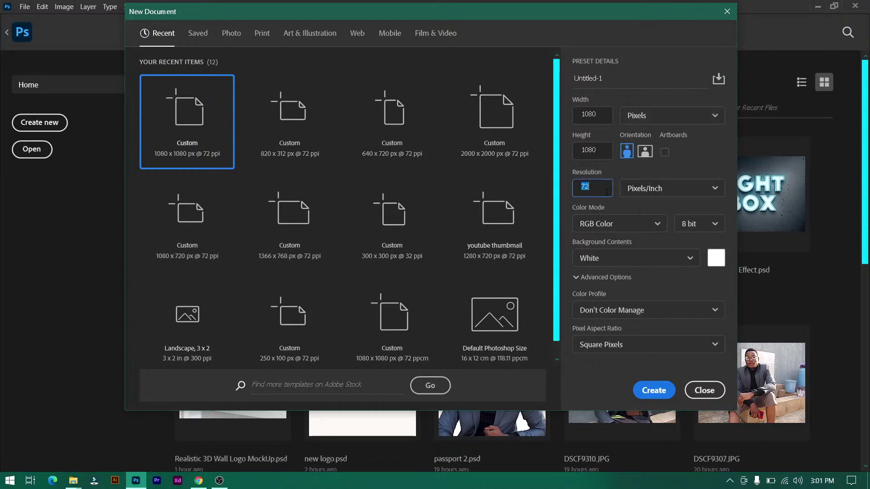
Examine the color mode and background contents options, including the custom background color, and leave without creating the document.
left_click(631, 232)
left_click(632, 232)
left_click(652, 262)
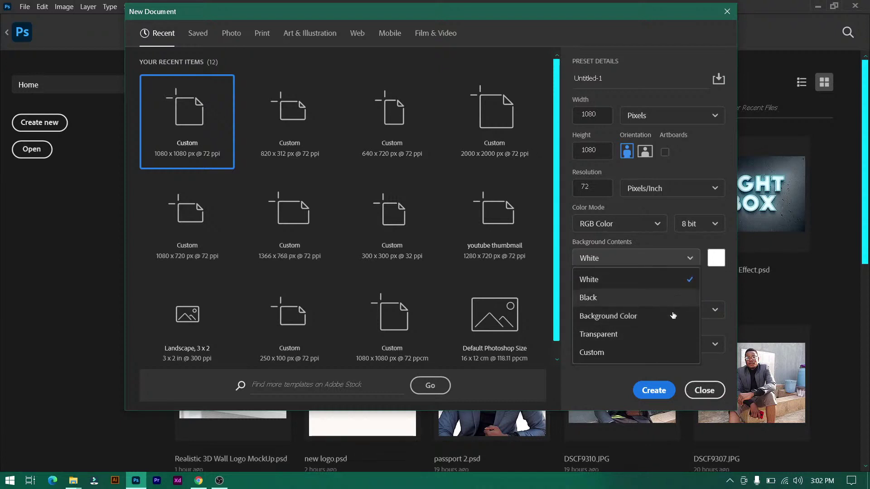
left_click(653, 353)
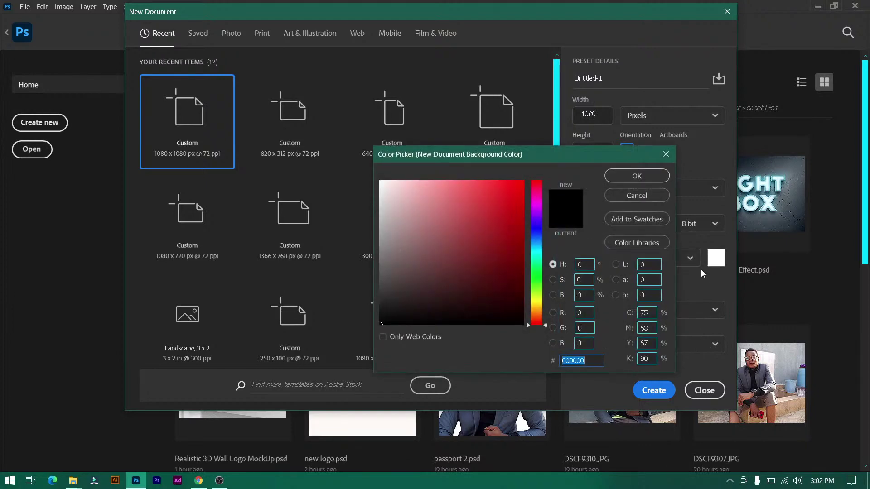
left_click(627, 198)
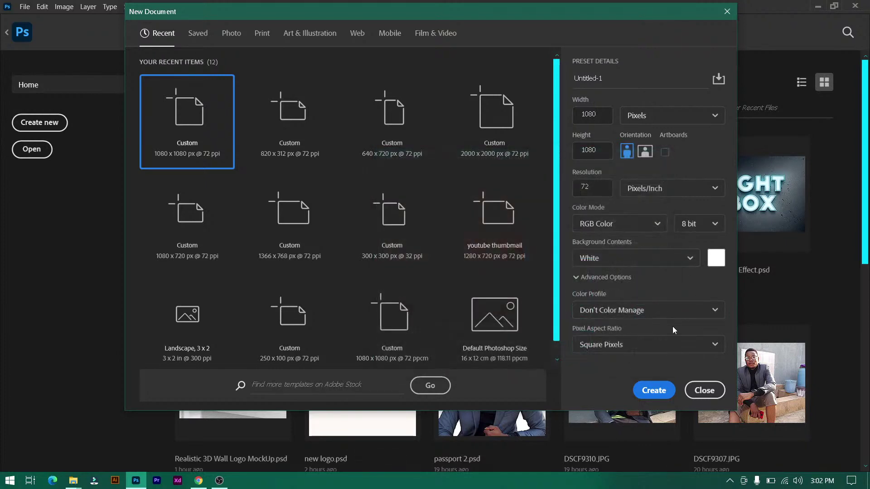
left_click(704, 390)
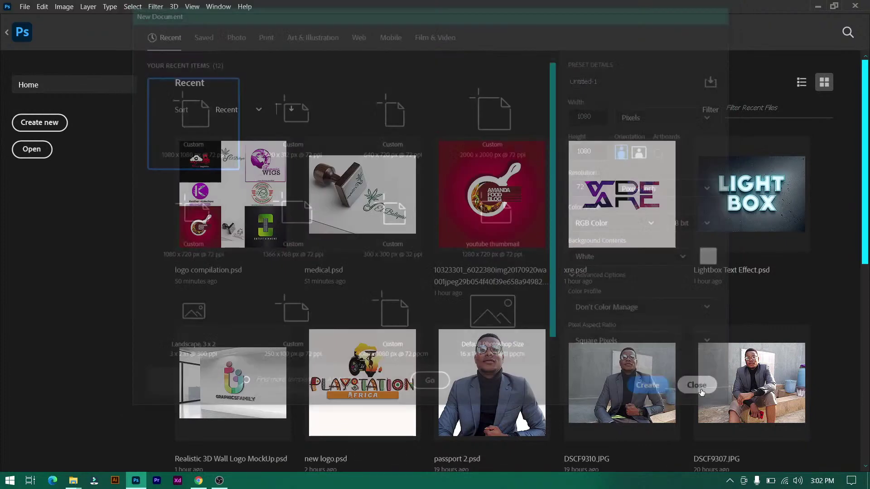
Open "Call of Duty_ Black Ops 4 is the best-selling game of 2018.jpeg" from the Shokographix folder and switch to the xre.psd document.
left_click(36, 158)
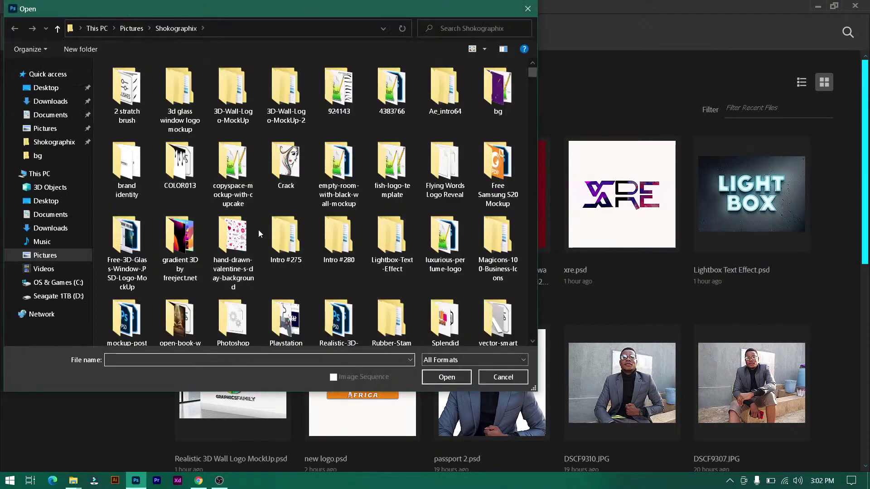
scroll(258, 229, "down", 10)
scroll(258, 230, "down", 10)
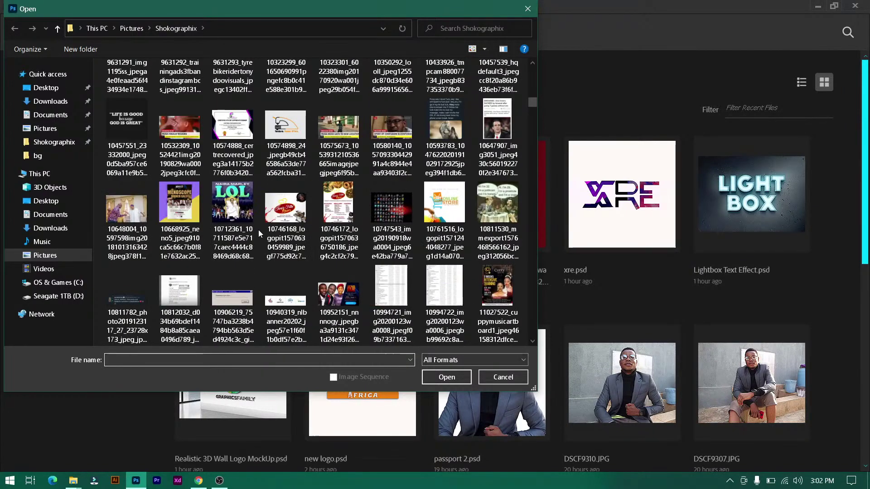
scroll(259, 229, "down", 10)
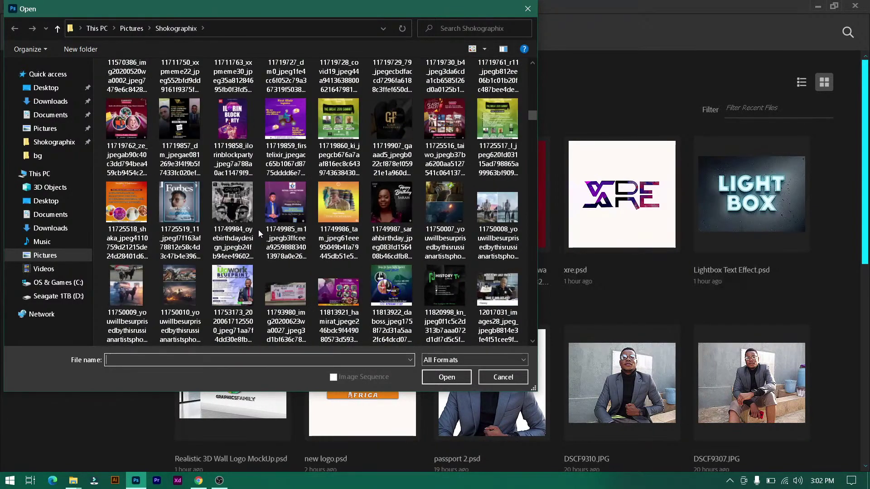
scroll(258, 230, "down", 10)
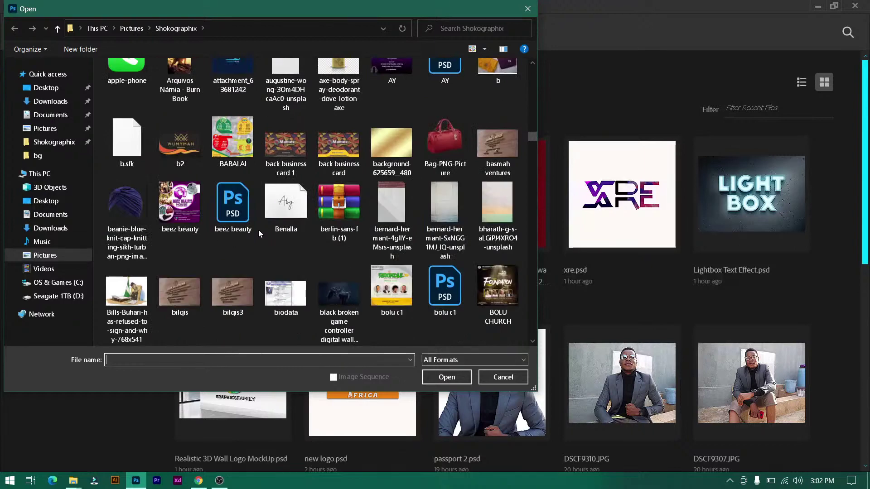
scroll(258, 230, "down", 3)
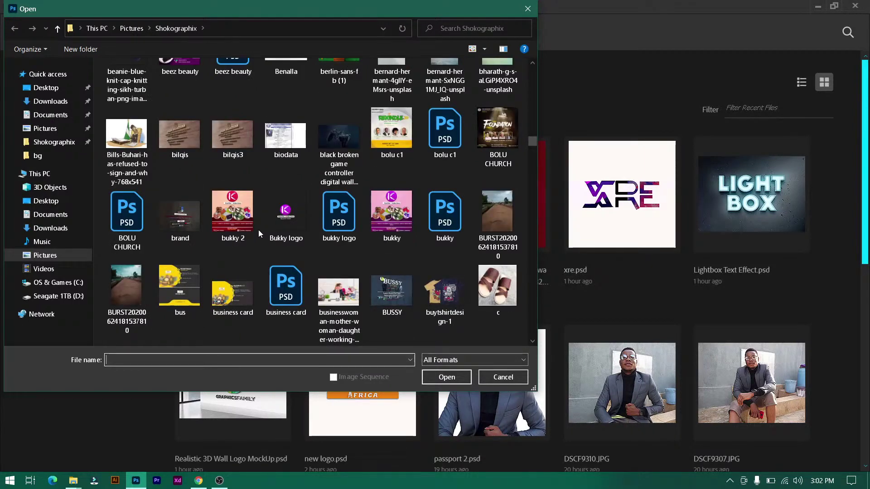
scroll(258, 229, "down", 3)
scroll(258, 230, "down", 3)
scroll(258, 230, "up", 2)
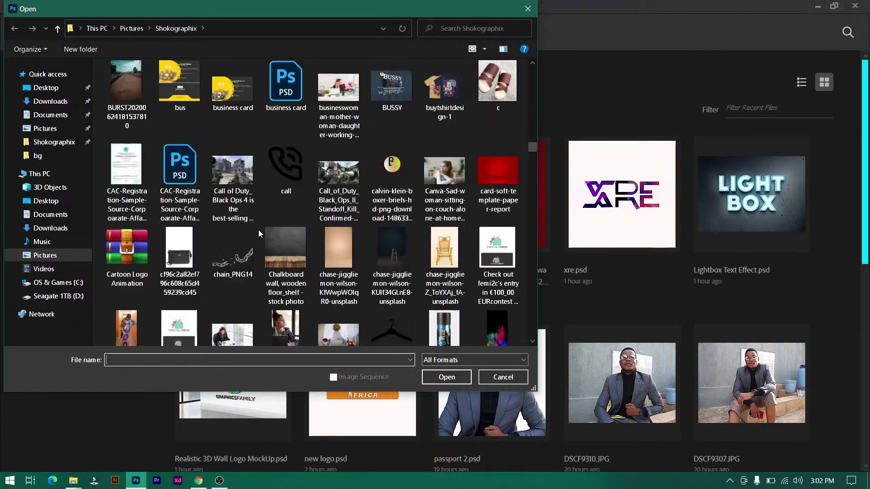
double_click(246, 209)
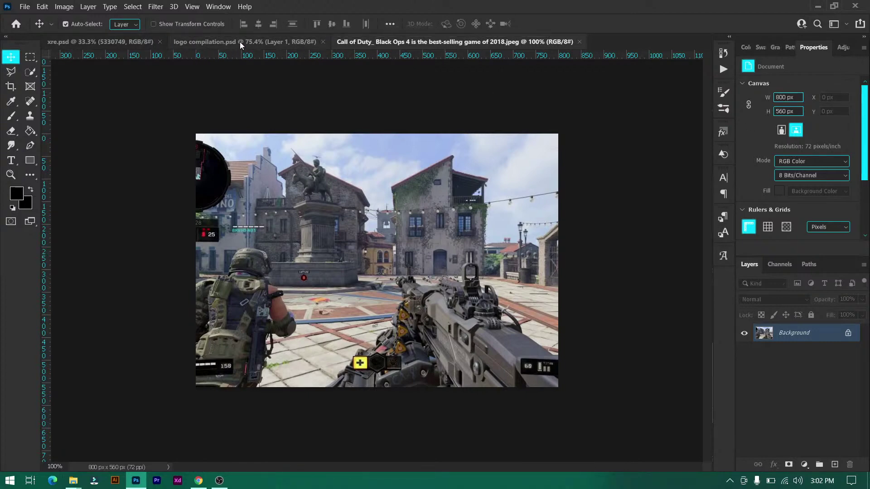
left_click(124, 43)
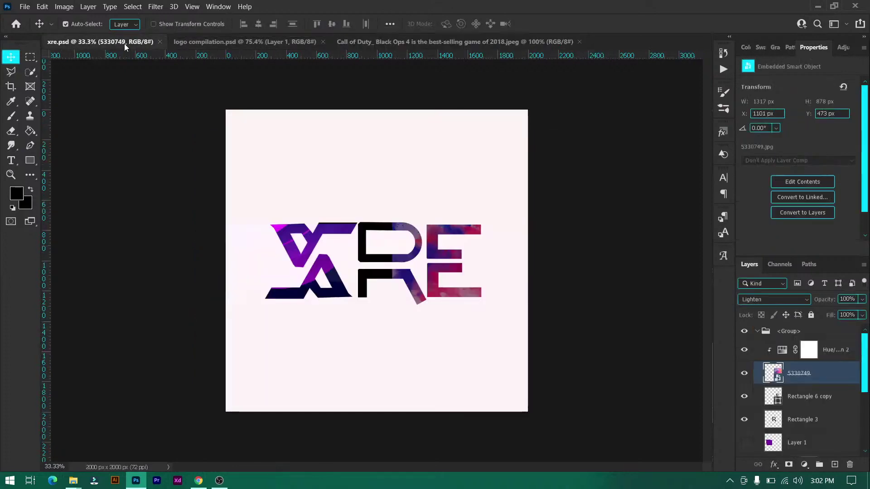
Switch to the logo compilation.psd document and from there to the Call of Duty image.
left_click(222, 41)
left_click(409, 42)
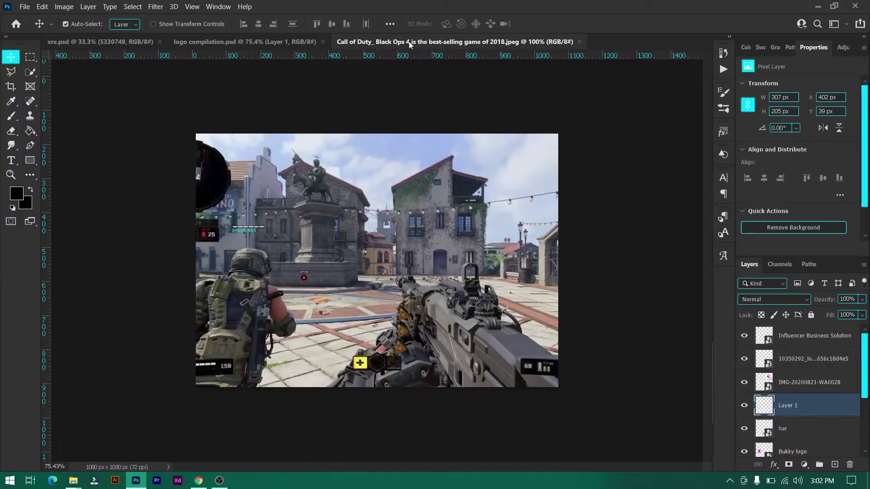
Look over the commands from File through Select, visit the home screen and return to the Call of Duty image.
left_click(22, 6)
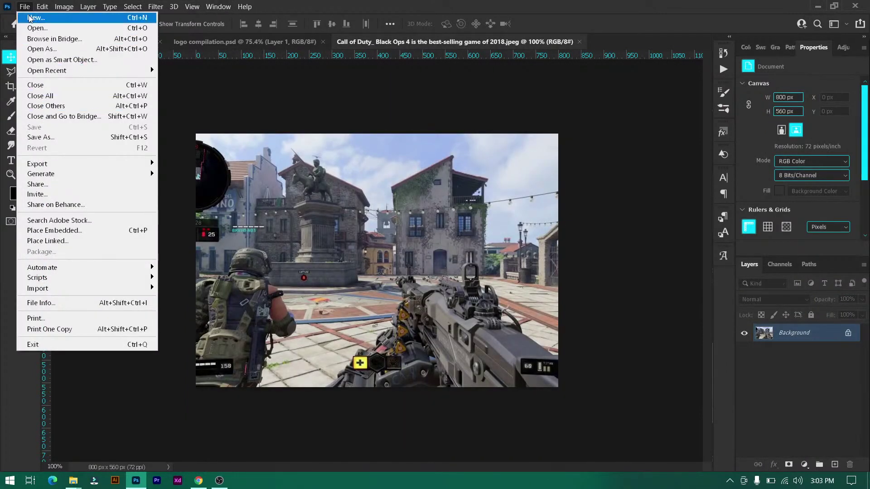
mouse_move(57, 5)
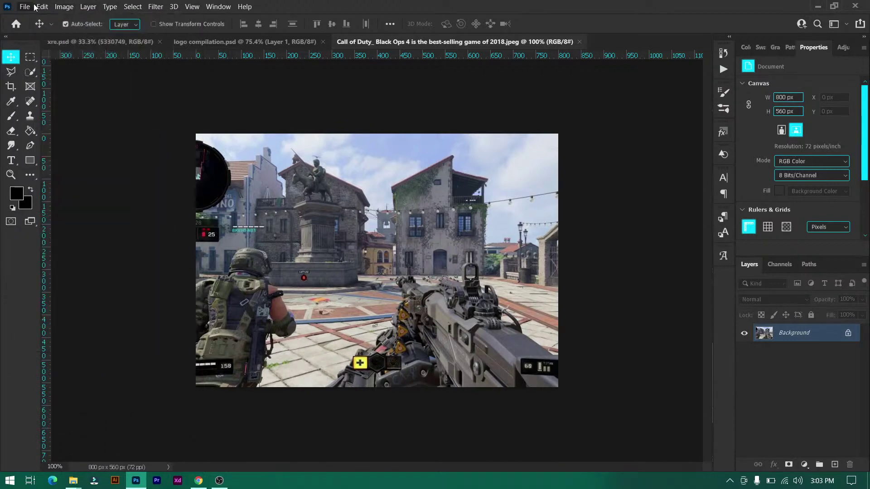
mouse_move(132, 6)
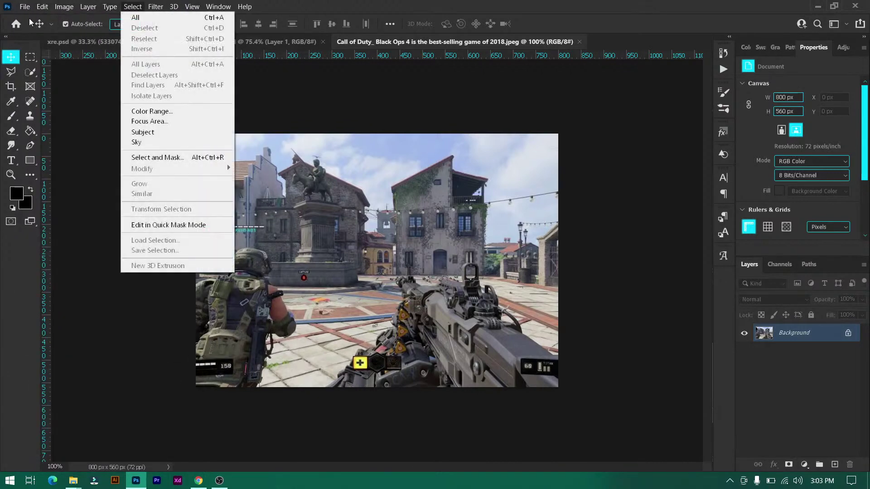
left_click(17, 26)
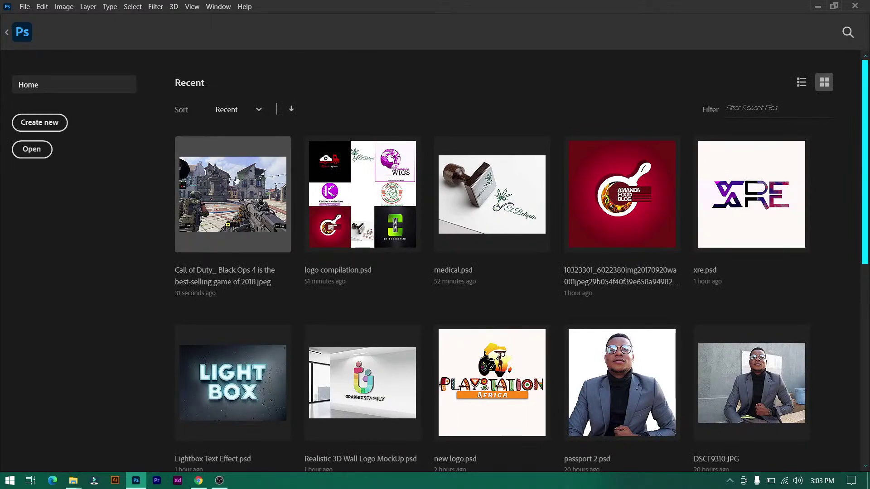
left_click(13, 32)
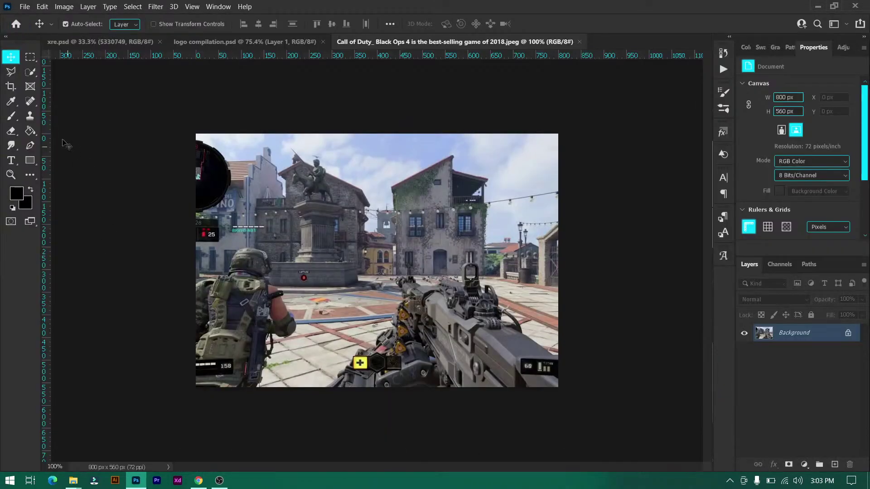
Examine the Marquee tool variants, the Move tool and the Quick Selection tool group.
left_click(28, 59)
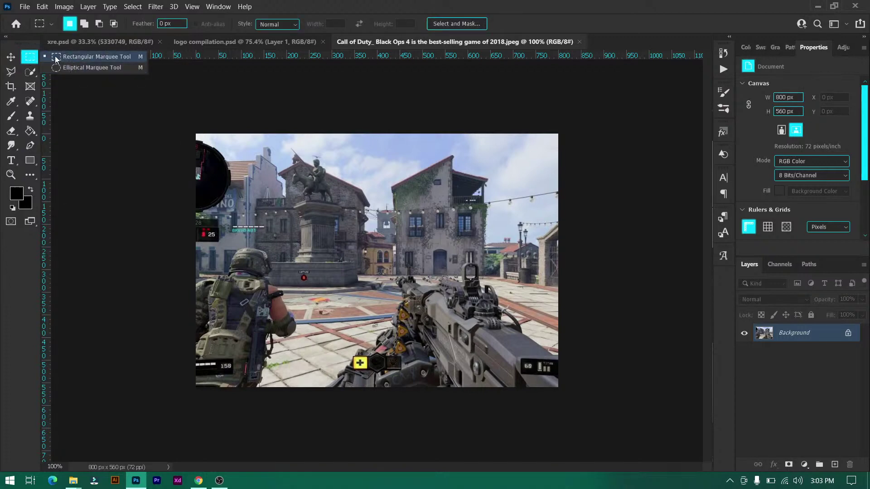
left_click(11, 63)
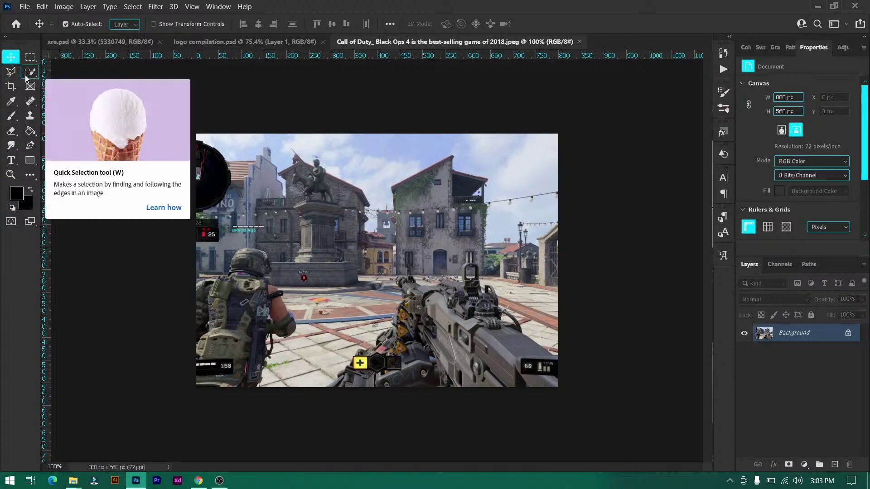
left_click(26, 77)
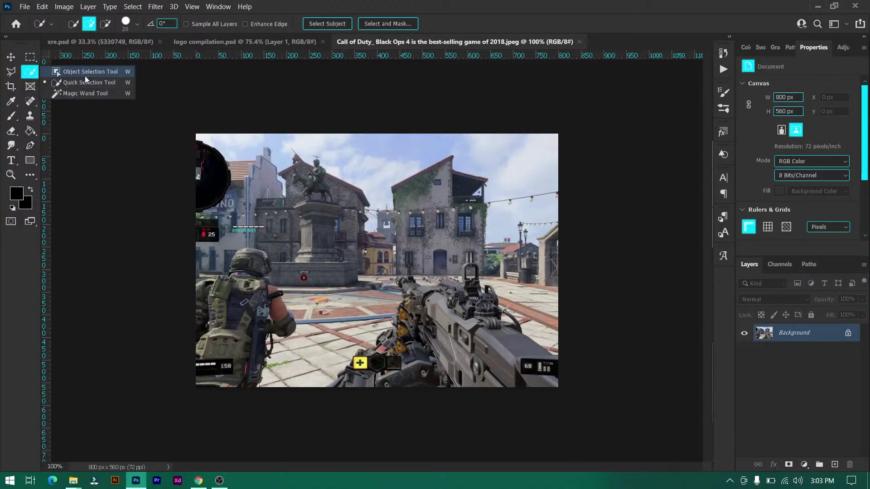
Activate the Eyedropper tool and sample foreground colors from the buildings, sky and statue in the image.
left_click(15, 100)
right_click(15, 101)
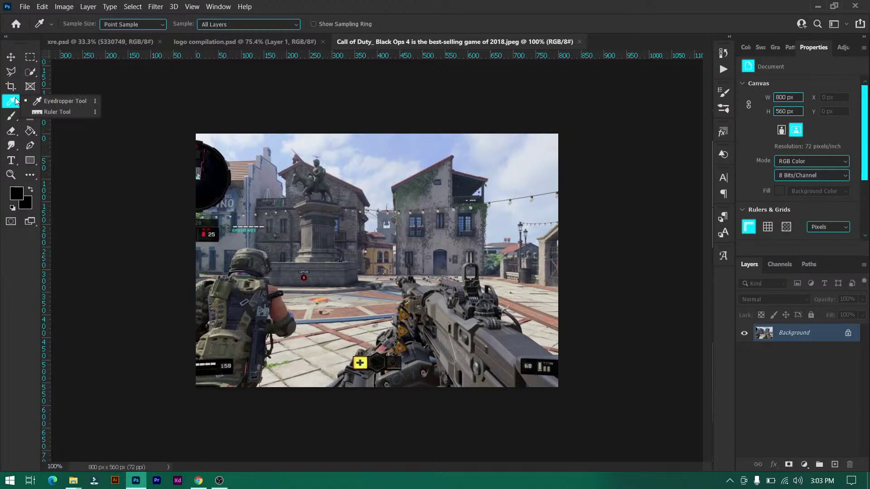
left_click(10, 106)
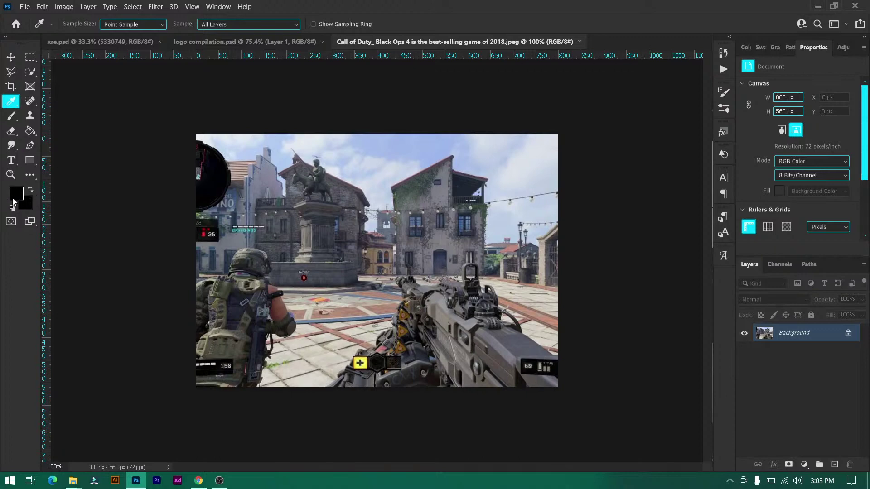
left_click(231, 169)
left_click(285, 151)
left_click(341, 147)
left_click(322, 179)
Sample the teal of the BRAVO label, and set the foreground color to the red of the capture marker B.
scroll(249, 225, "up", 5)
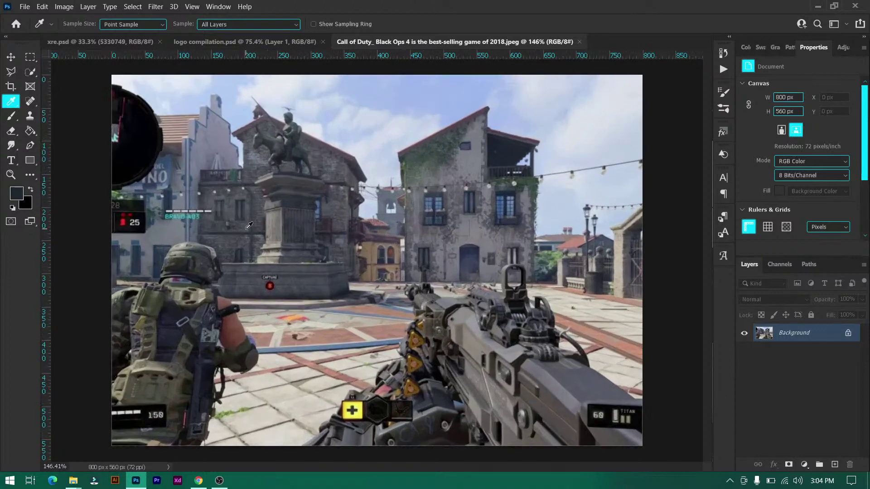
scroll(249, 226, "up", 5)
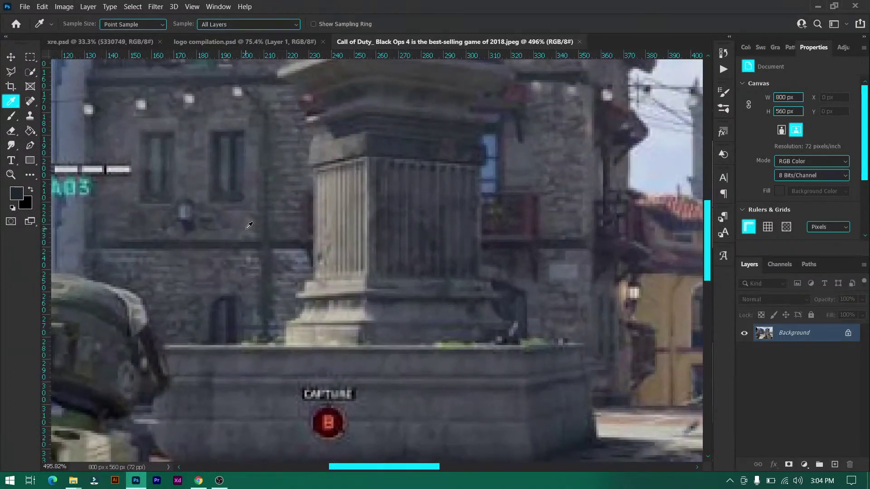
scroll(249, 225, "left", 6)
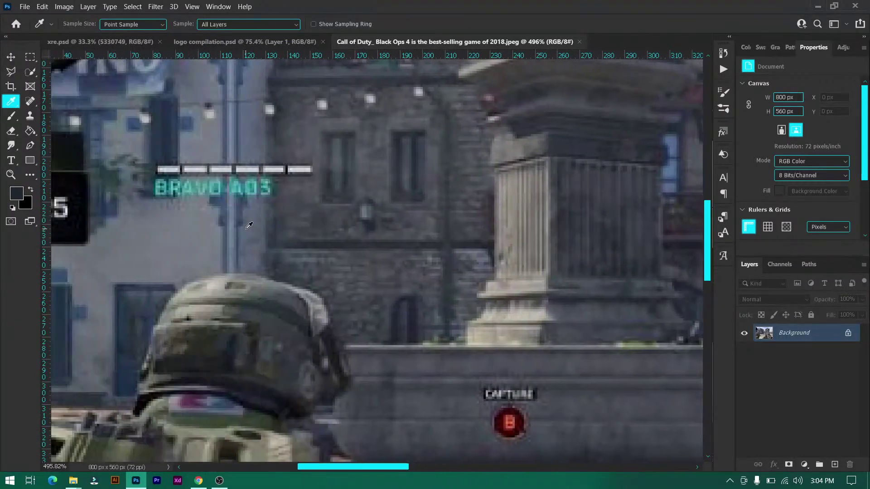
left_click(216, 178)
left_click(515, 420)
scroll(438, 115, "down", 4)
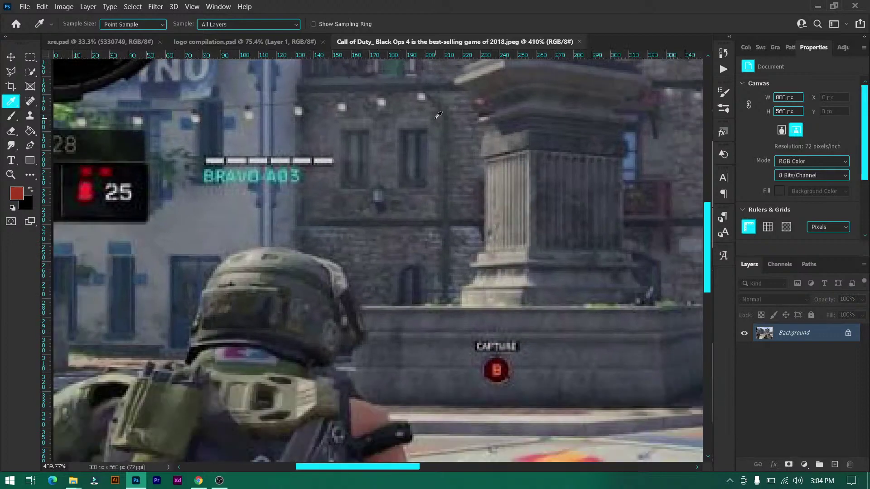
scroll(438, 115, "down", 2)
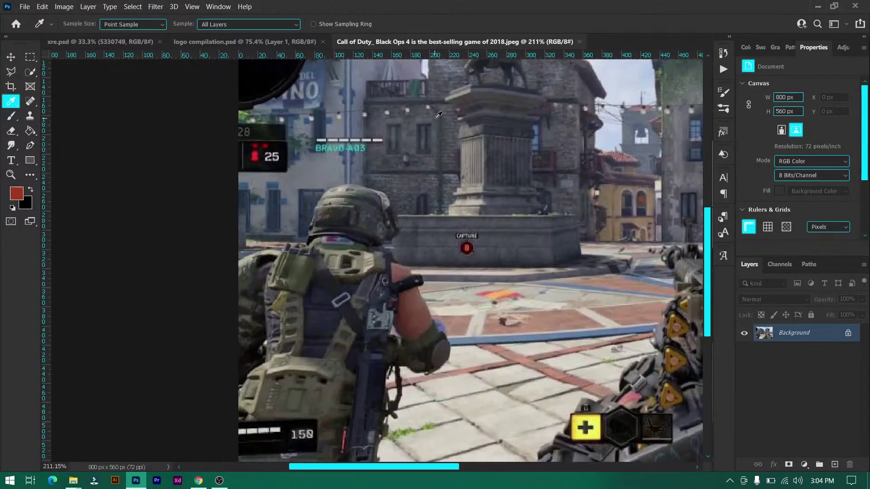
scroll(494, 170, "down", 2)
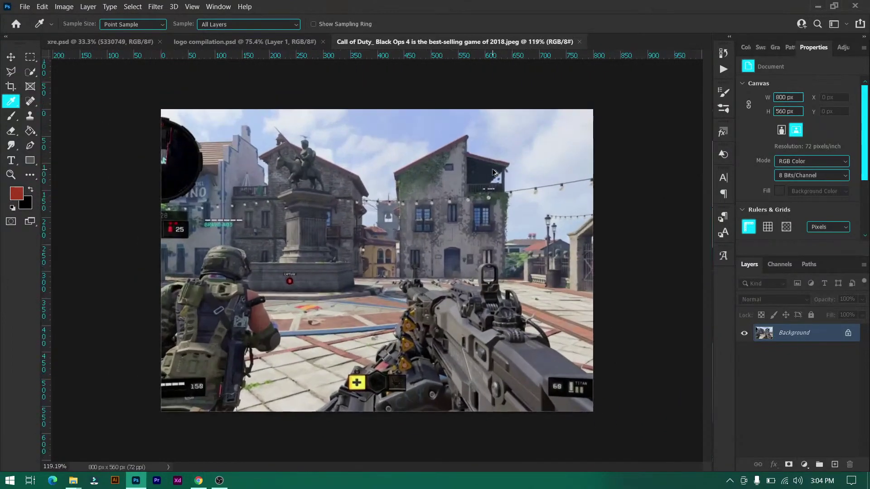
Look at the logo compilation.psd document and return to the Call of Duty image.
left_click(295, 45)
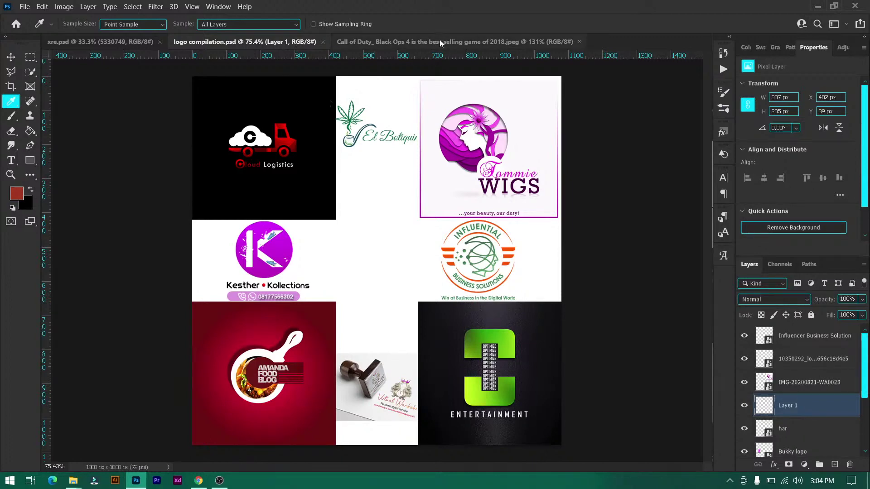
left_click(466, 42)
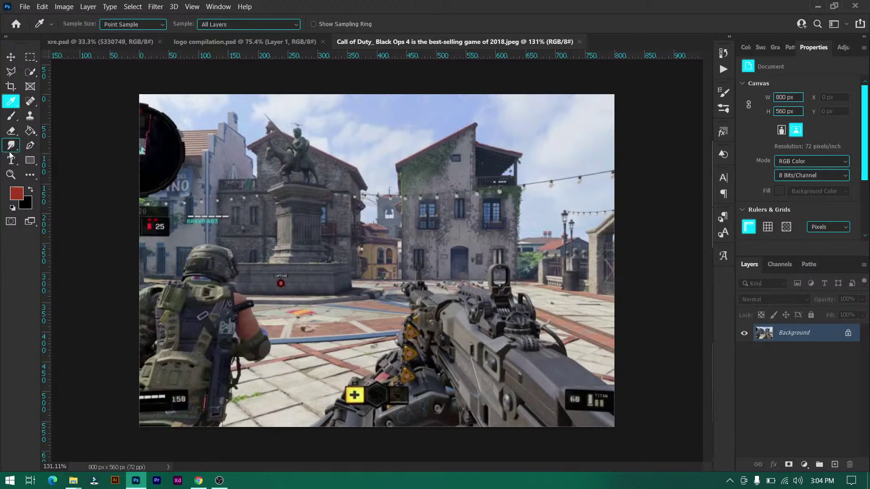
Examine the Zoom tool, the Hand tool and the list of additional tools.
left_click(11, 175)
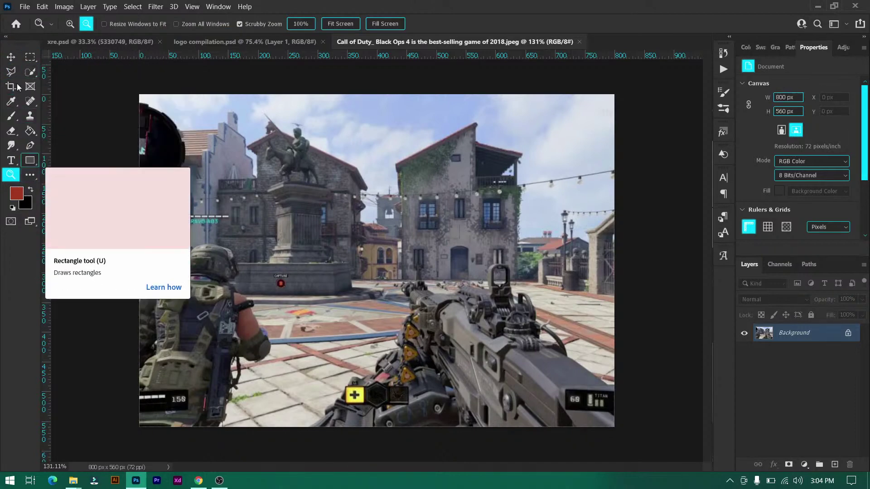
left_click(28, 175)
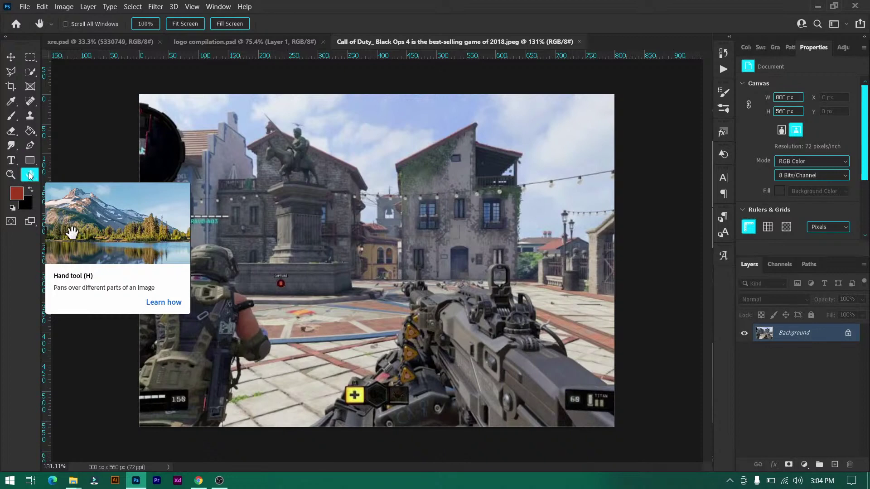
right_click(29, 176)
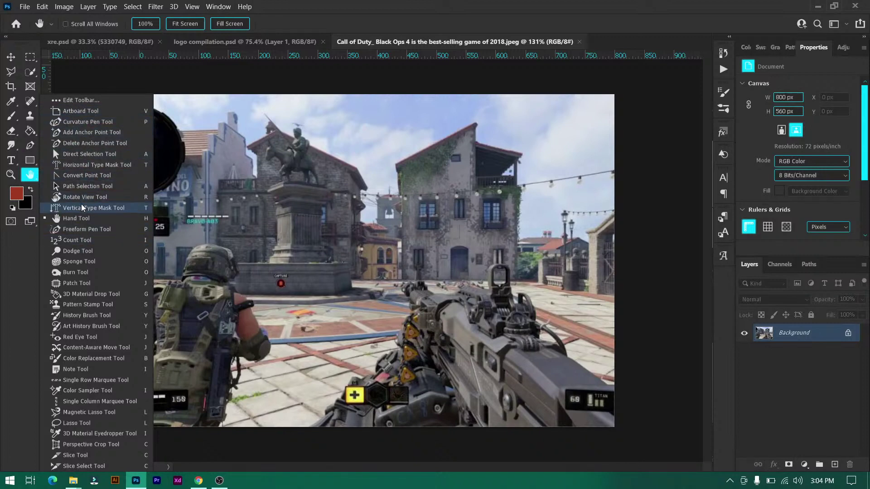
left_click(305, 9)
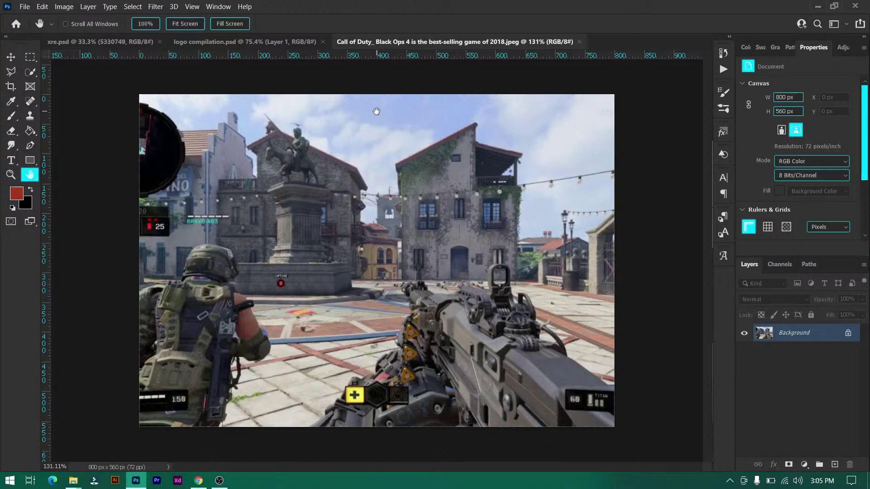
Convert the locked Background layer into a regular layer named Layer 0.
double_click(832, 334)
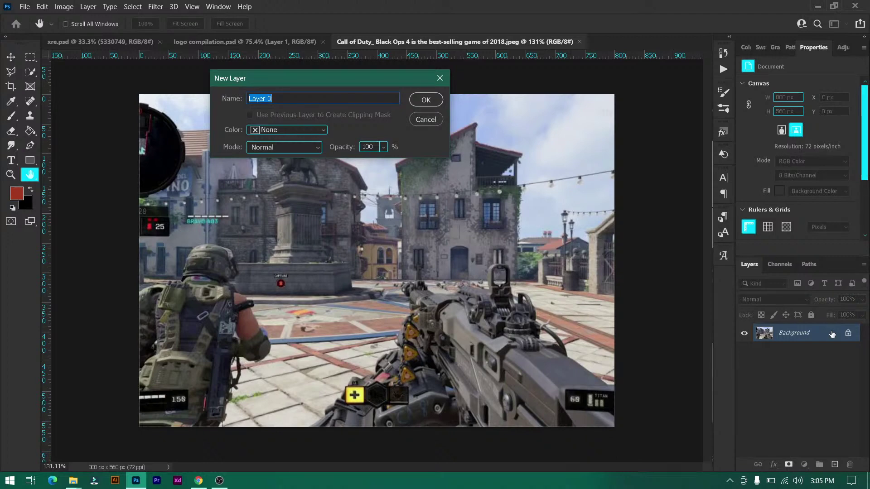
key("Return")
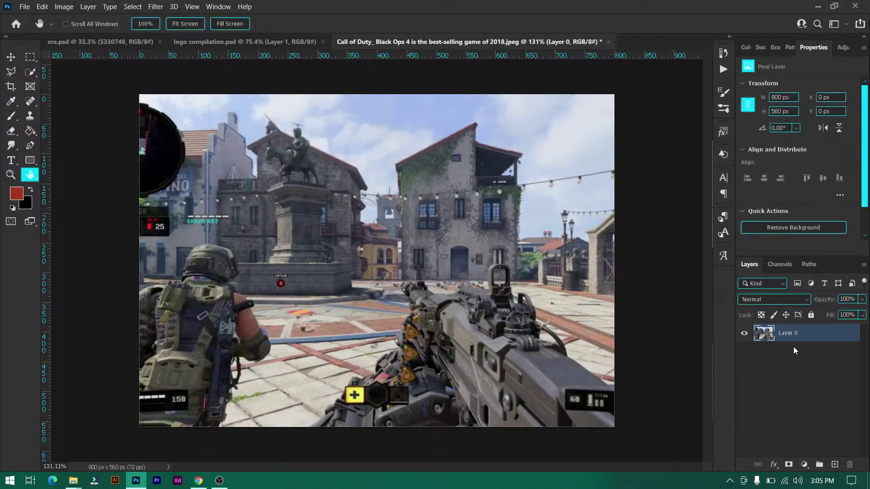
Examine the available fill and adjustment layers and the layer styles without applying any.
left_click(804, 464)
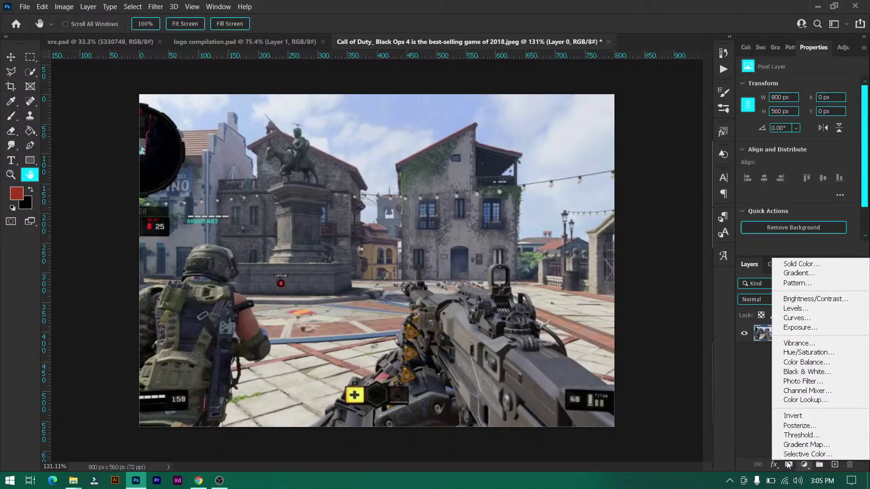
left_click(760, 429)
left_click(774, 464)
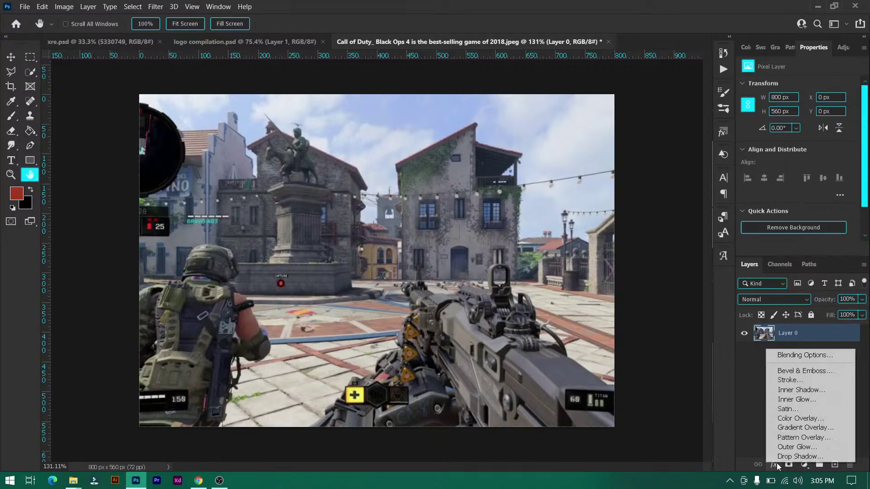
left_click(777, 467)
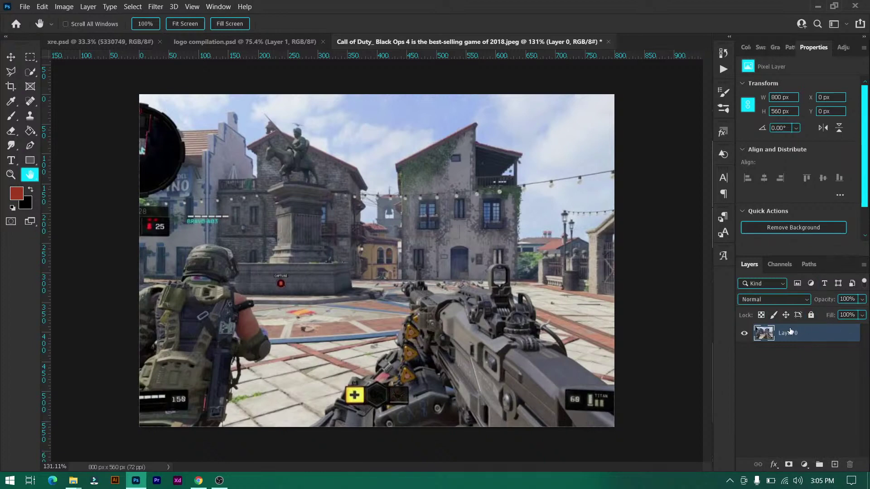
Add a Gradient Fill layer above Layer 0 with the red-to-transparent gradient, Linear style, 90° angle and 100% scale.
left_click(804, 465)
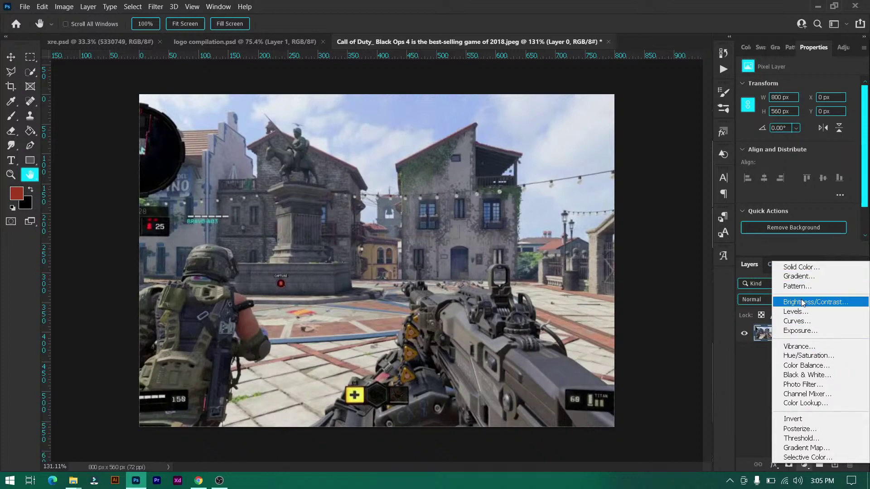
left_click(799, 277)
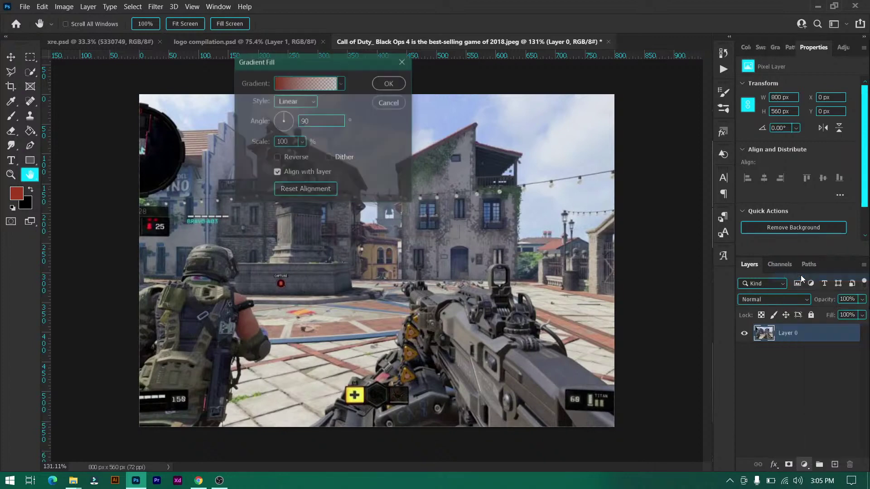
left_click(383, 84)
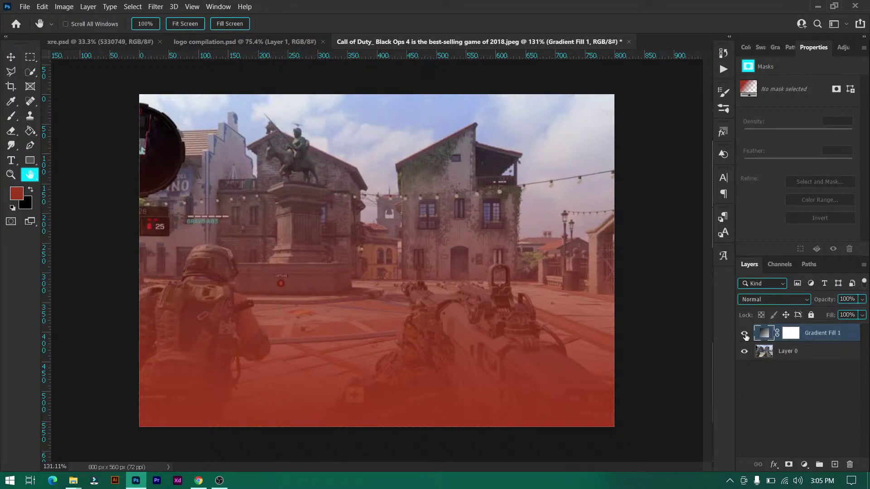
Reopen the gradient fill's settings, examine the style options and leave without changing them.
double_click(765, 337)
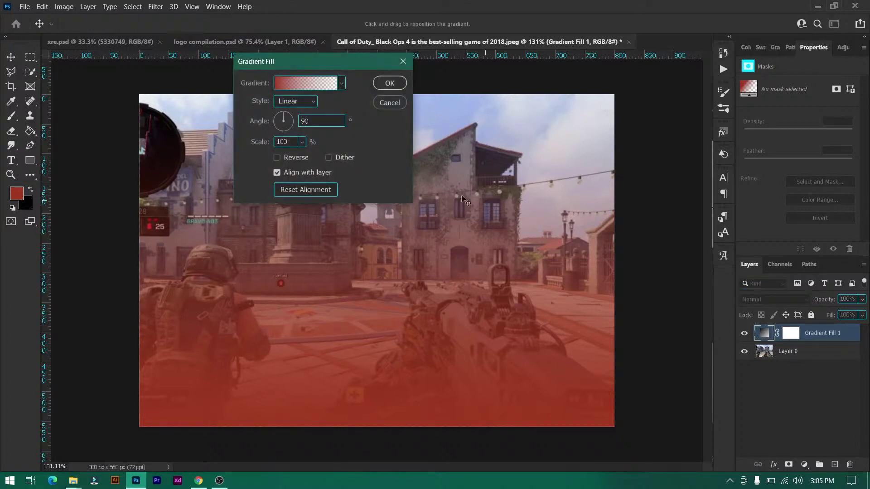
left_click(312, 107)
left_click(312, 108)
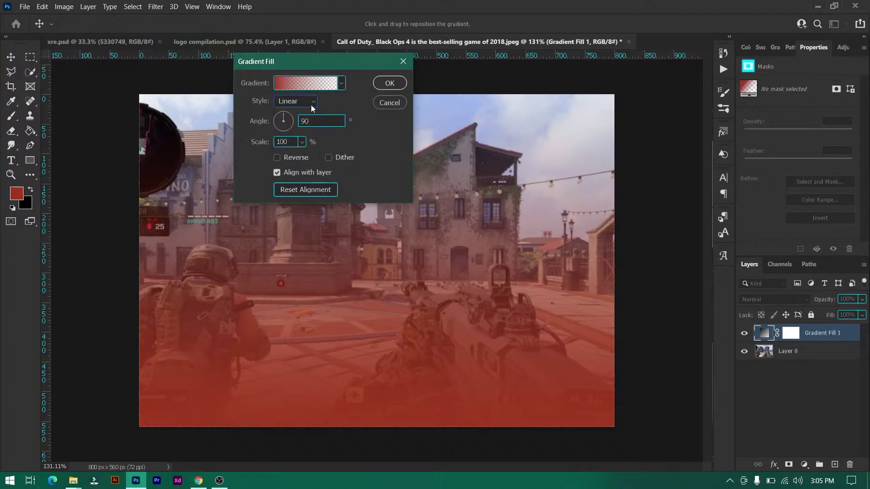
left_click(388, 97)
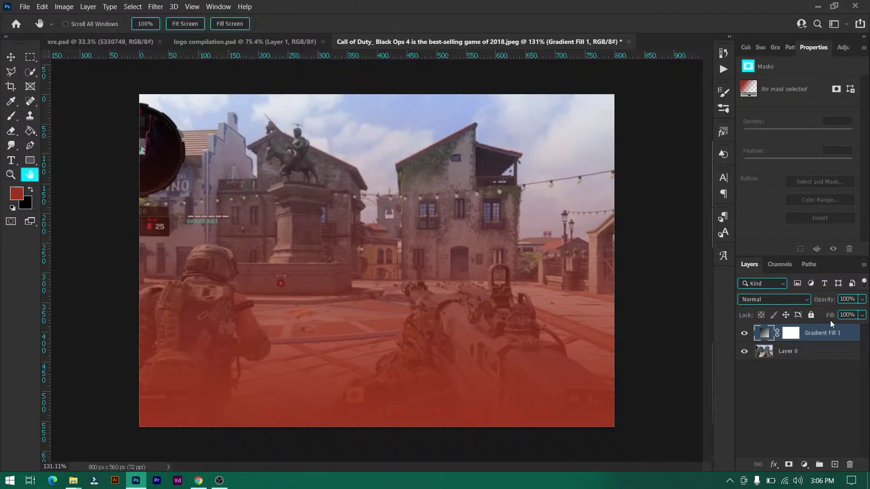
Reduce the opacity of the gradient fill layer to 67%.
left_click_drag(832, 301, 819, 313)
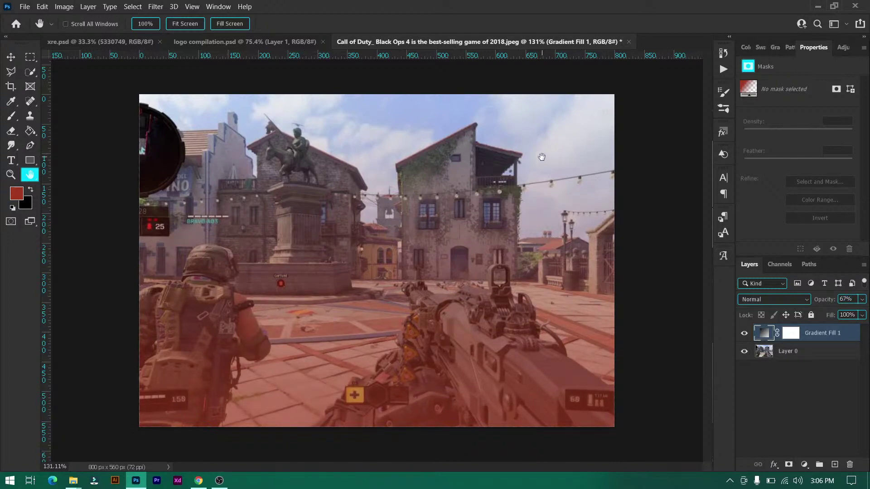
Set the foreground colour to the yellow swatch from the RGB group.
left_click(746, 47)
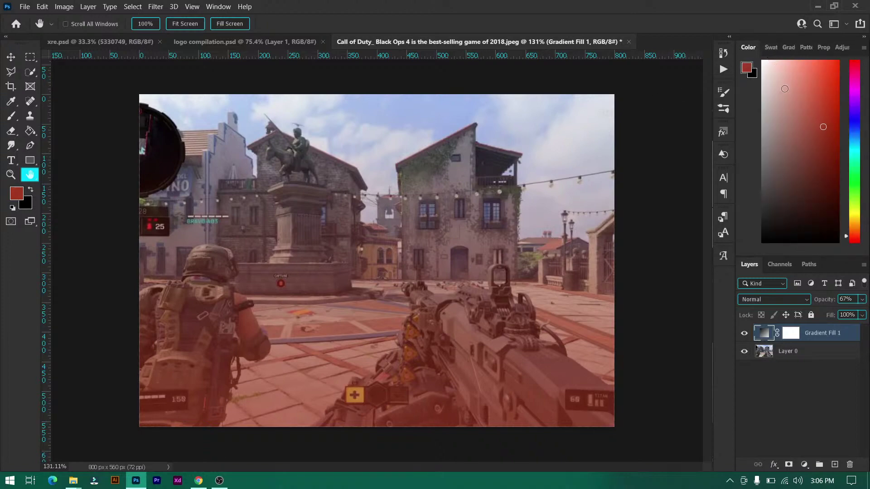
left_click(770, 48)
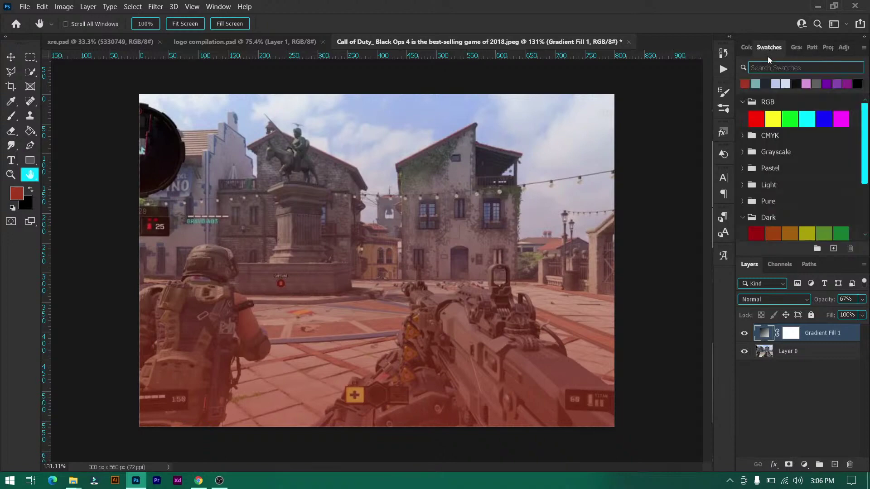
left_click(776, 124)
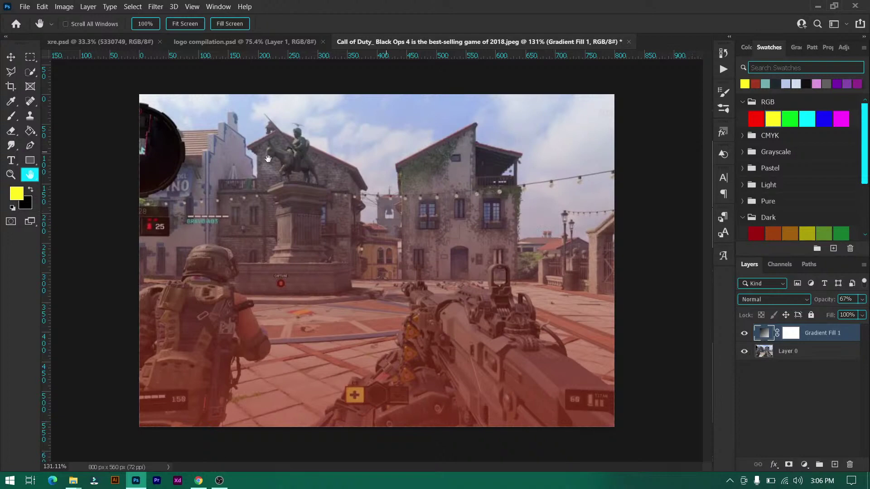
Paint a yellow brush stroke over the building on Layer 0 and undo it.
key("b")
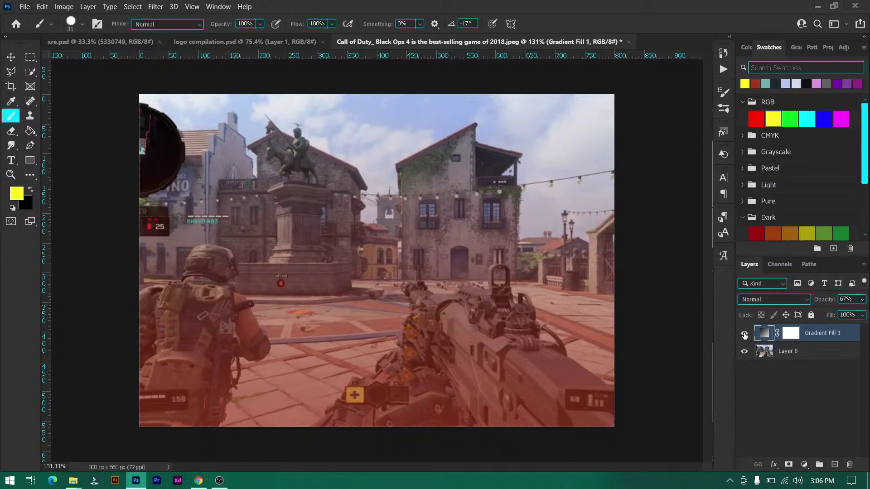
left_click(787, 351)
mouse_move(421, 173)
left_mouse_down()
mouse_move(386, 236)
mouse_move(414, 254)
mouse_move(402, 270)
left_mouse_up()
key("ctrl+z")
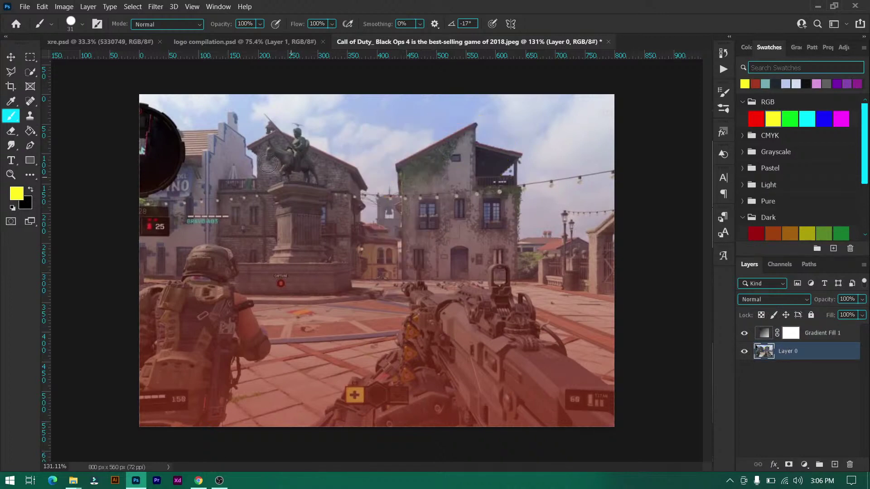
Add the text "call of duty" in yellow 115.4 pt Myriad Pro above Layer 0 and move it towards the middle of the image.
key("t")
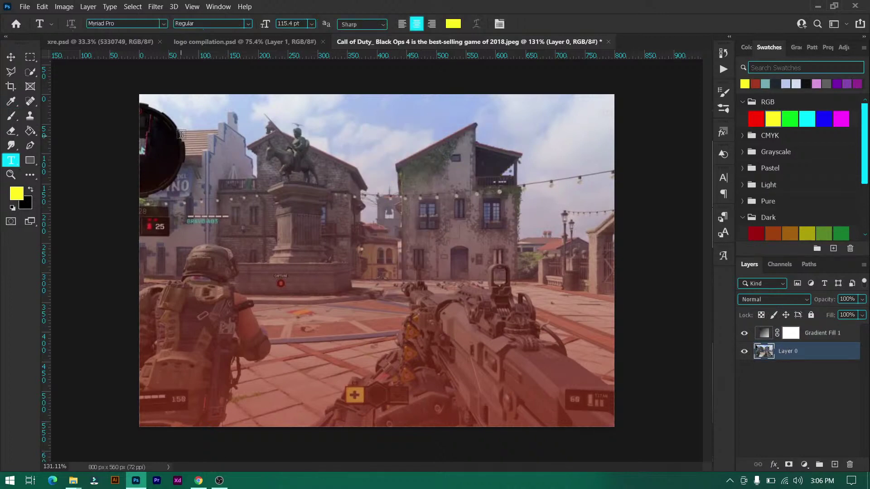
left_click(210, 149)
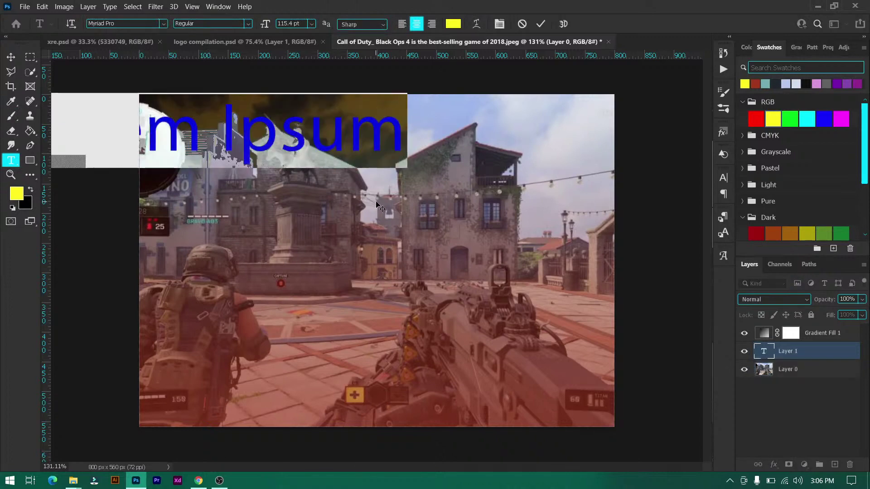
type("ca")
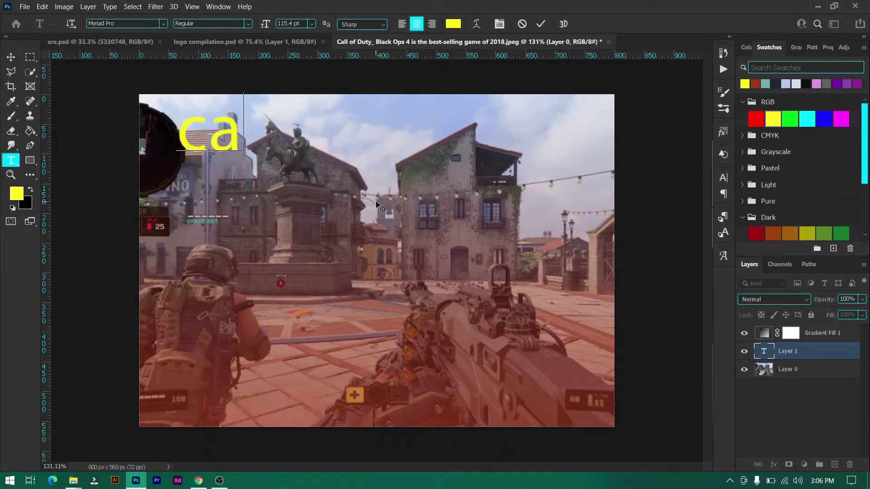
type("ll of duty")
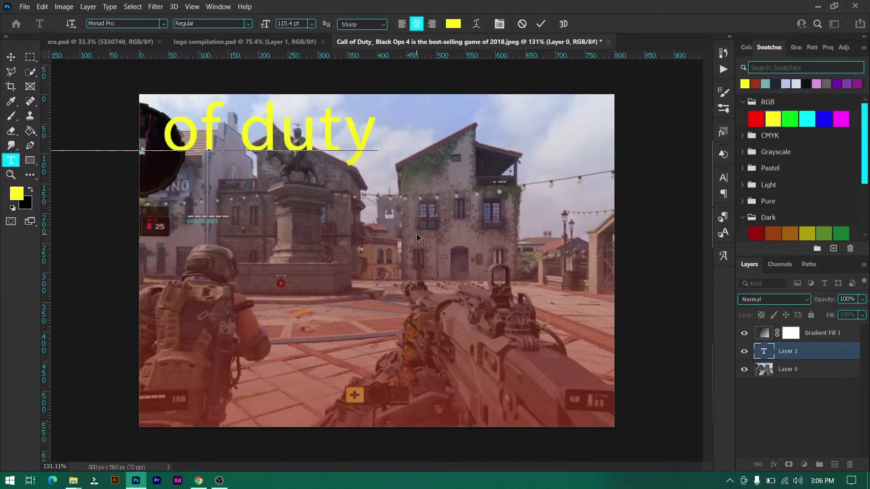
left_click_drag(362, 209, 526, 293)
Select the whole "call of duty" text and set its font size to 65 pt in the character settings.
key("ctrl+a")
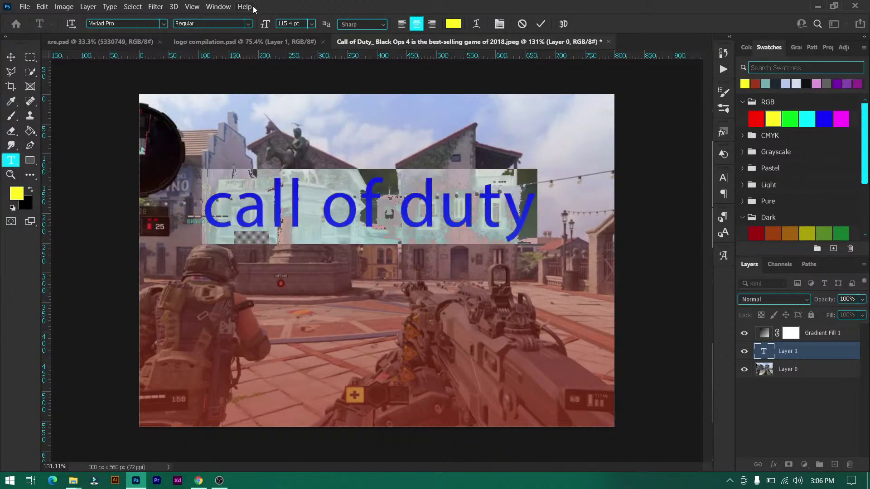
left_click(249, 24)
left_click(250, 24)
left_click(724, 181)
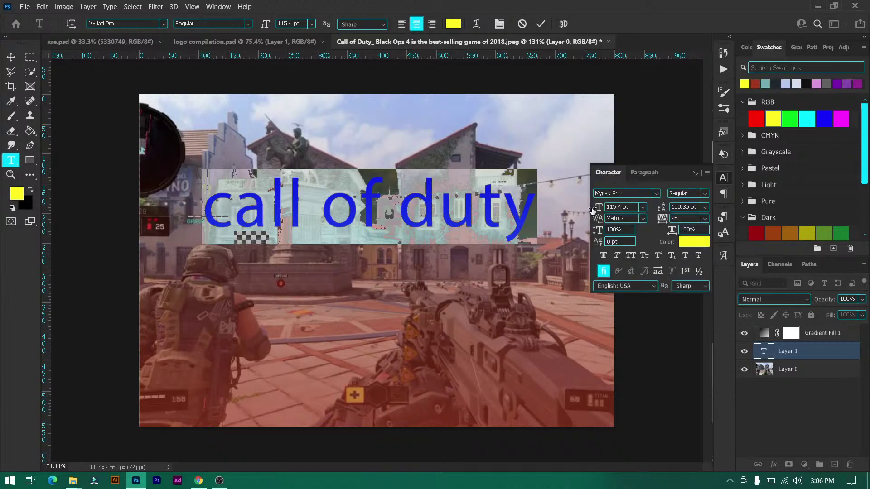
mouse_move(595, 211)
left_mouse_down()
mouse_move(565, 214)
mouse_move(592, 210)
mouse_move(583, 212)
left_mouse_up()
left_click(439, 208)
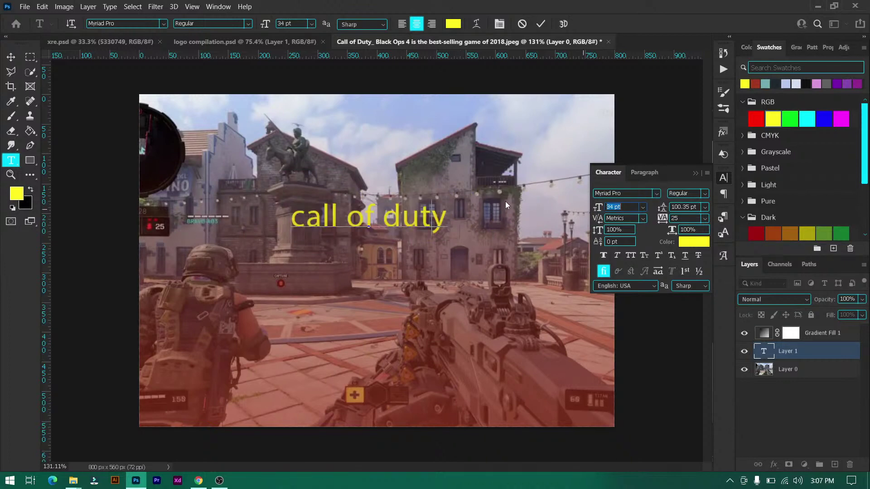
left_click(451, 219)
left_click_drag(599, 207, 613, 207)
key("ctrl+a")
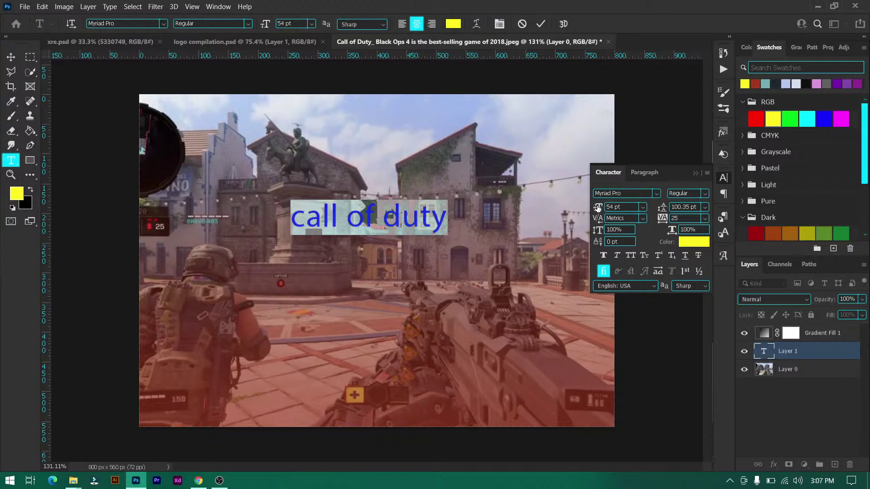
left_click_drag(599, 207, 603, 207)
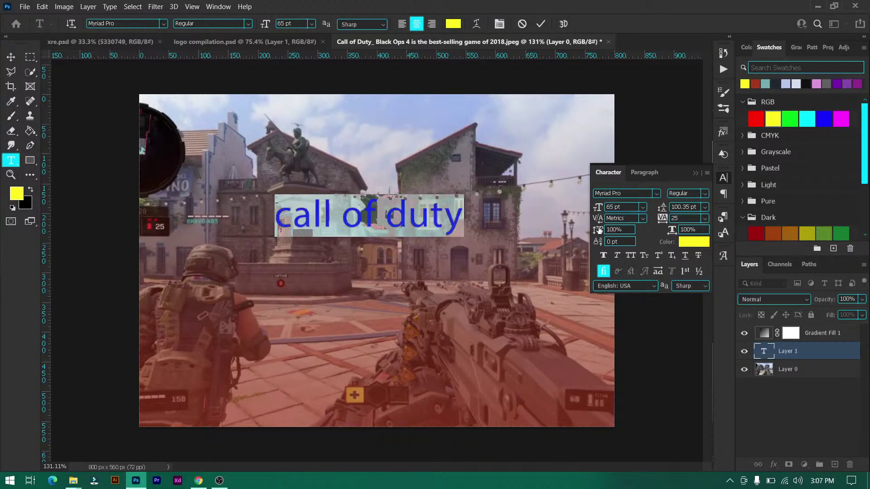
Set the vertical scale of the "call of duty" text to 108% and its tracking to 605.
mouse_move(599, 230)
left_mouse_down()
mouse_move(611, 230)
mouse_move(603, 230)
left_mouse_up()
left_click_drag(662, 218, 676, 219)
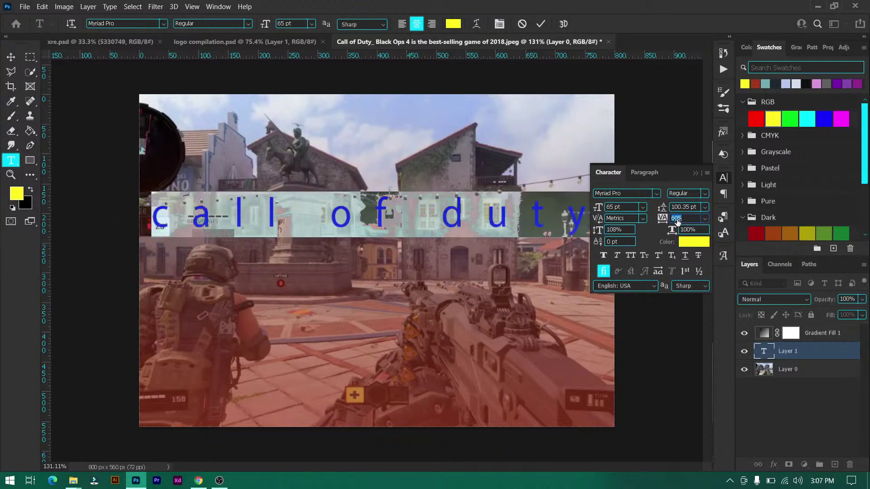
key("Return")
Change the text colour of "call of duty" to blue 006bfc.
left_click(693, 242)
left_click_drag(512, 220, 534, 188)
left_click(562, 360)
type("fc005f")
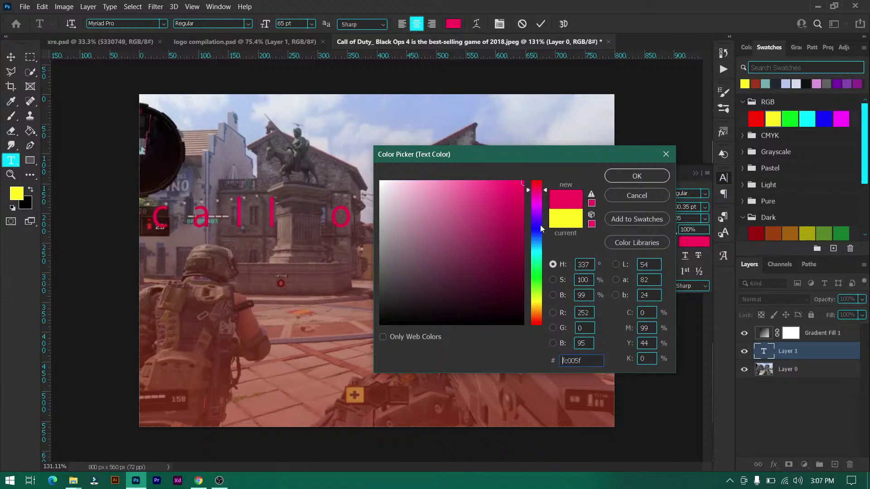
left_click(538, 239)
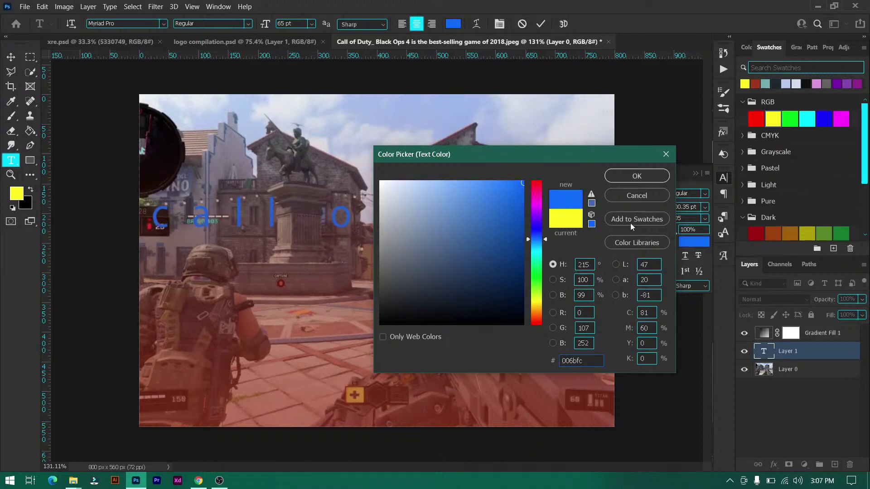
left_click(625, 176)
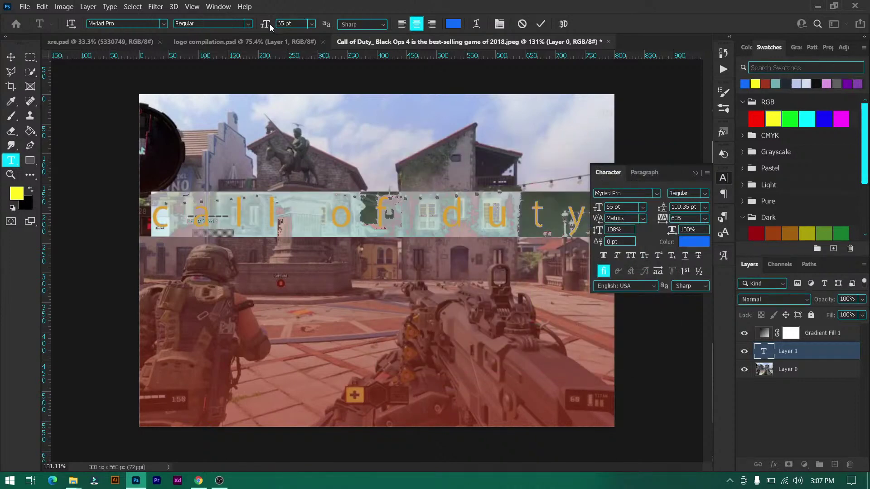
Set the text size to 38 pt and move the text up over the statue and rooftops.
left_click_drag(270, 26, 248, 20)
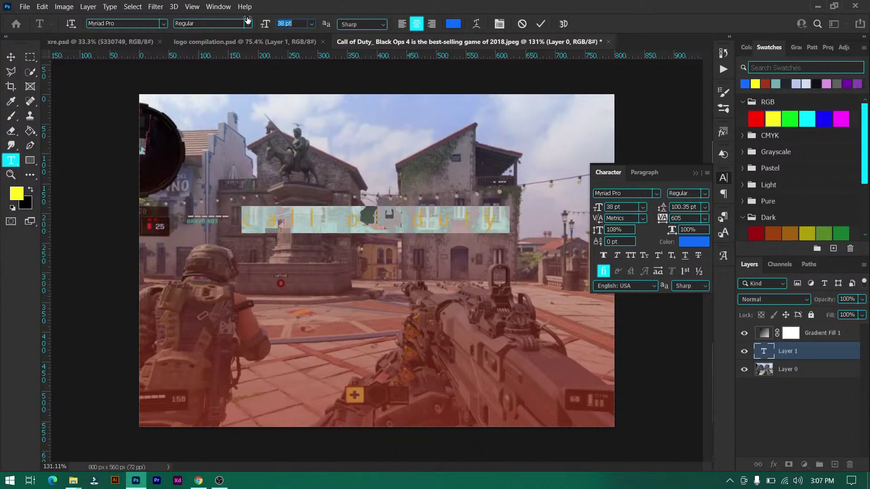
left_click_drag(383, 262, 355, 204)
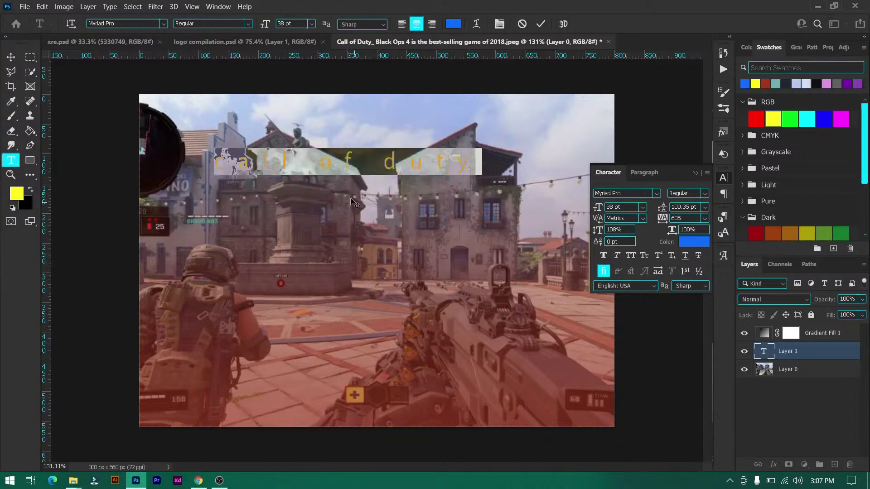
Set the text's font to Call Of Ops Duty Regular and commit the text edit.
left_click(164, 25)
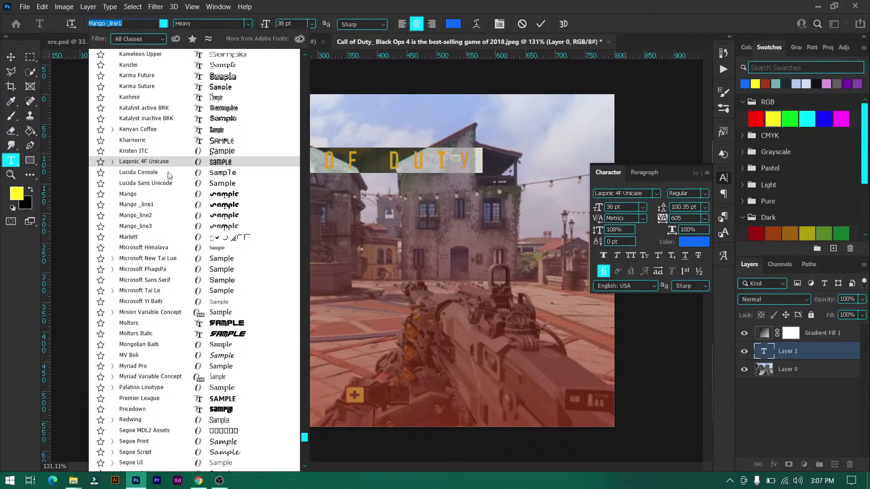
key("Down")
scroll(151, 173, "up", 3)
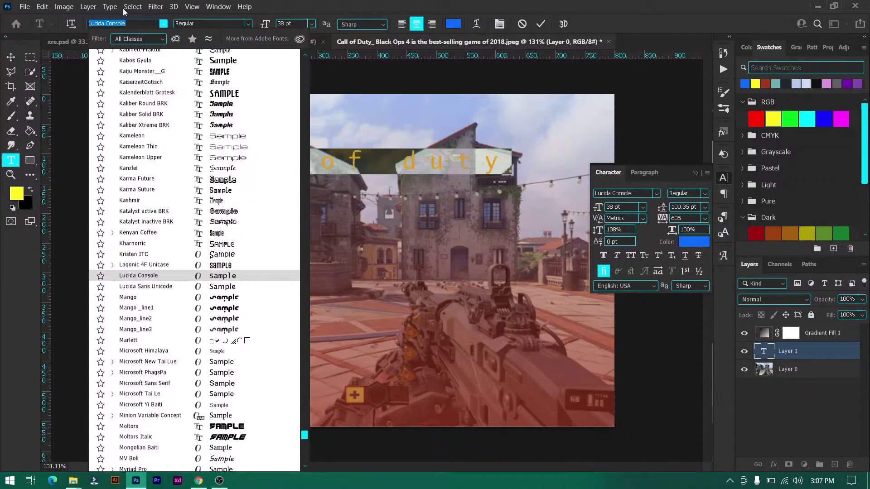
type("call")
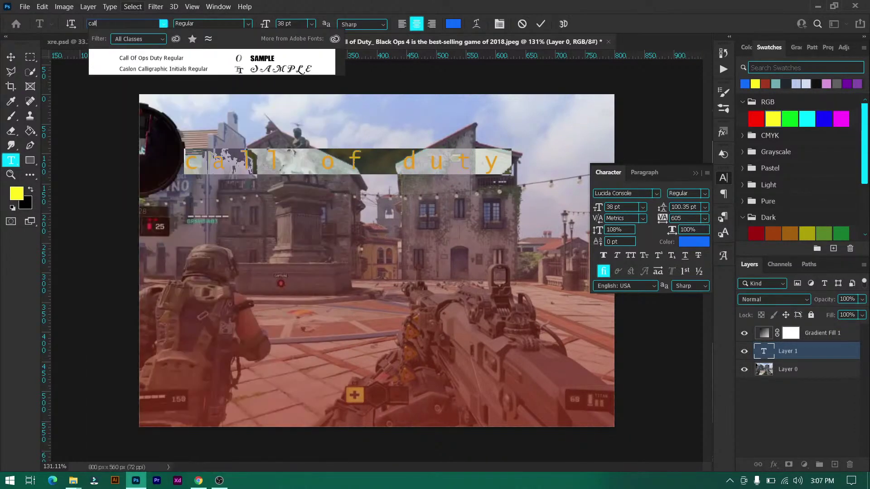
left_click(202, 57)
left_click(541, 25)
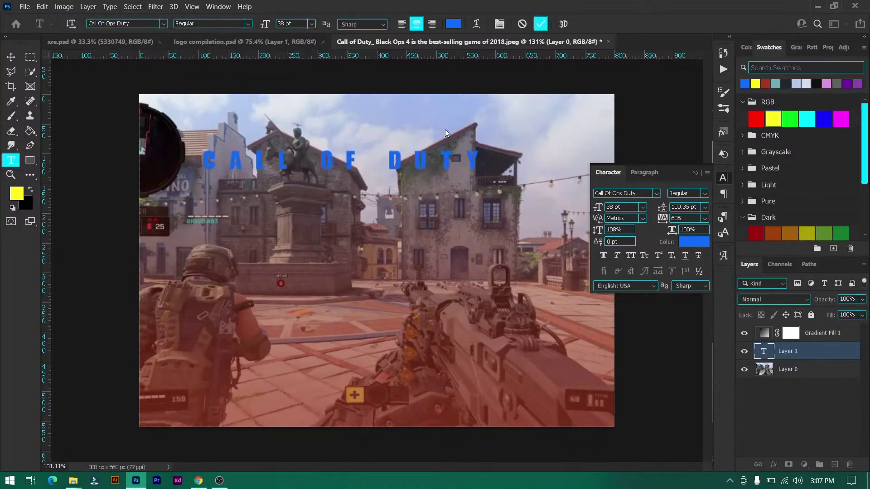
Move the "call of duty" text layer into the upper-left corner of the image.
key("v")
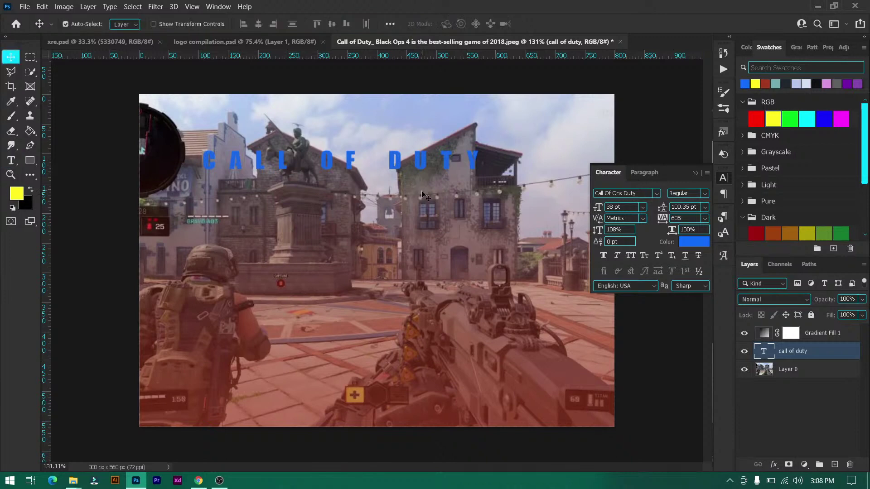
left_click_drag(424, 196, 397, 170)
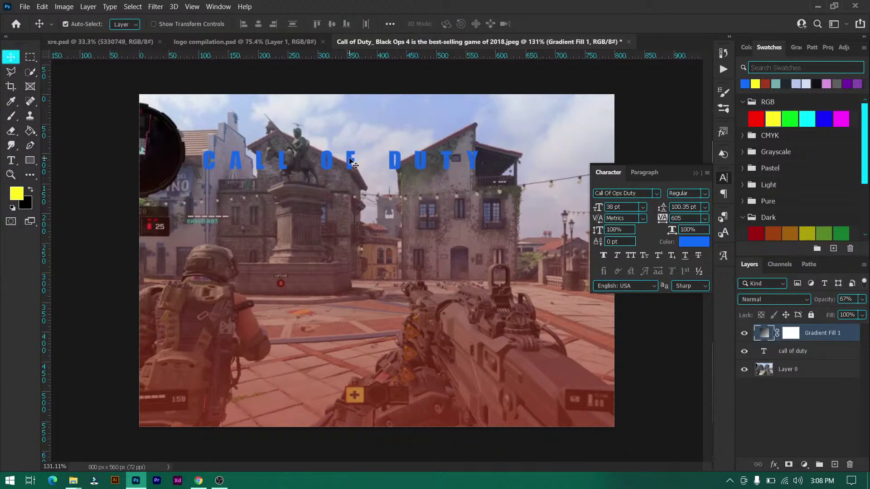
left_click(799, 358)
key("ctrl")
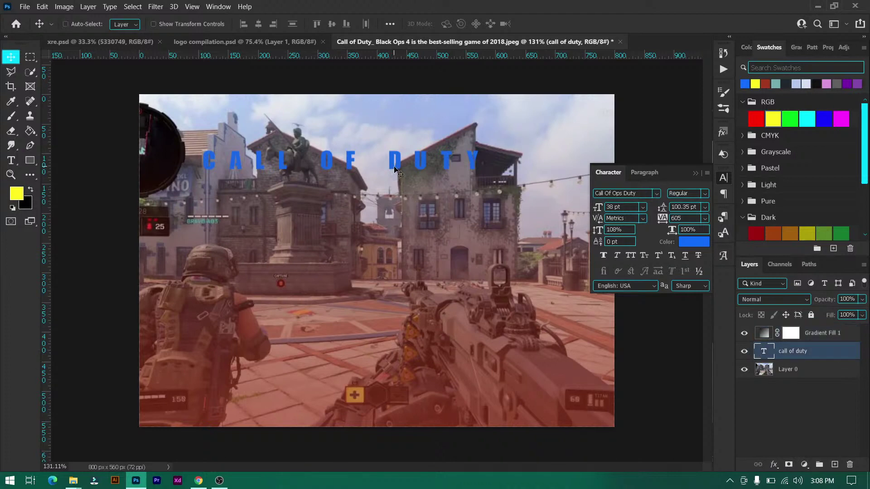
left_click_drag(394, 169, 340, 119)
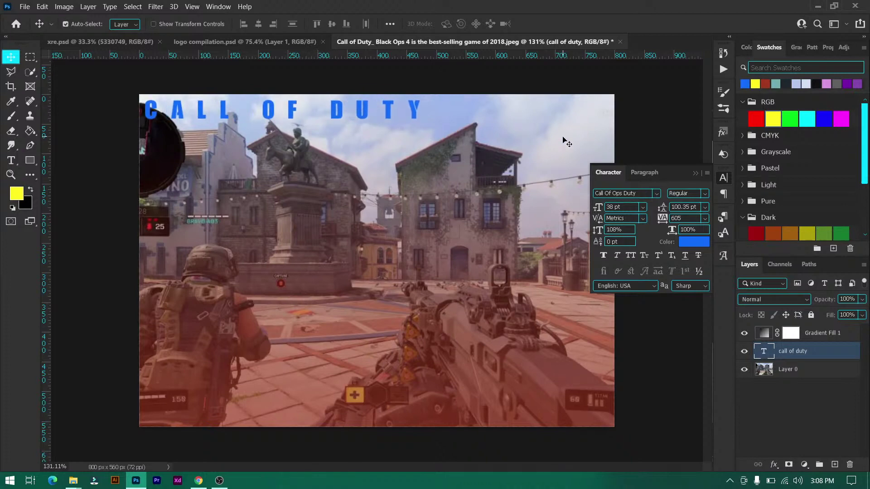
Collapse the character settings and apply the recently used orange-to-yellow gradient preset to the "call of duty" text layer.
left_click(696, 175)
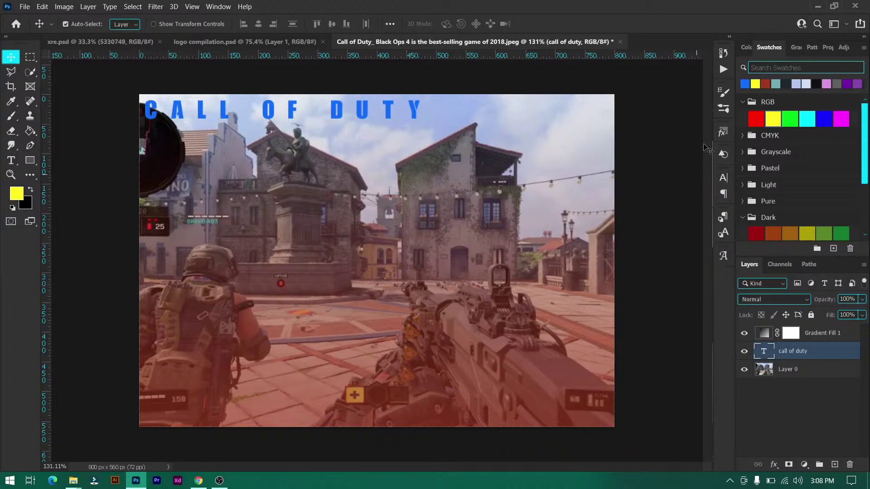
left_click(798, 53)
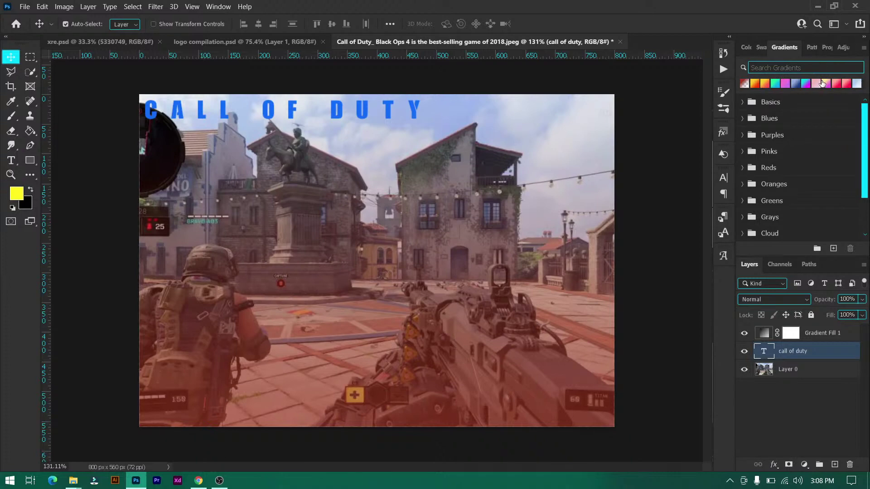
left_click(764, 84)
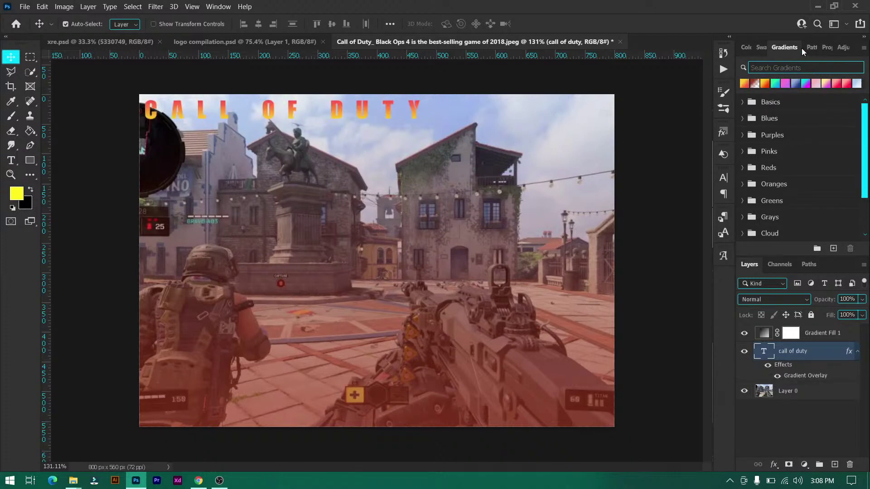
Replace the text's gradient with a pink-to-red preset from the Pinks group.
left_click(743, 151)
scroll(777, 184, "down", 3)
scroll(777, 185, "down", 5)
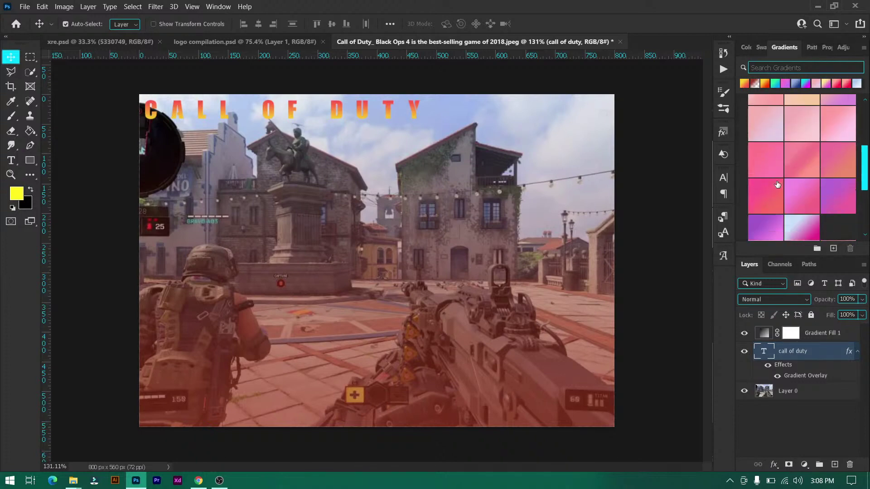
left_click(773, 113)
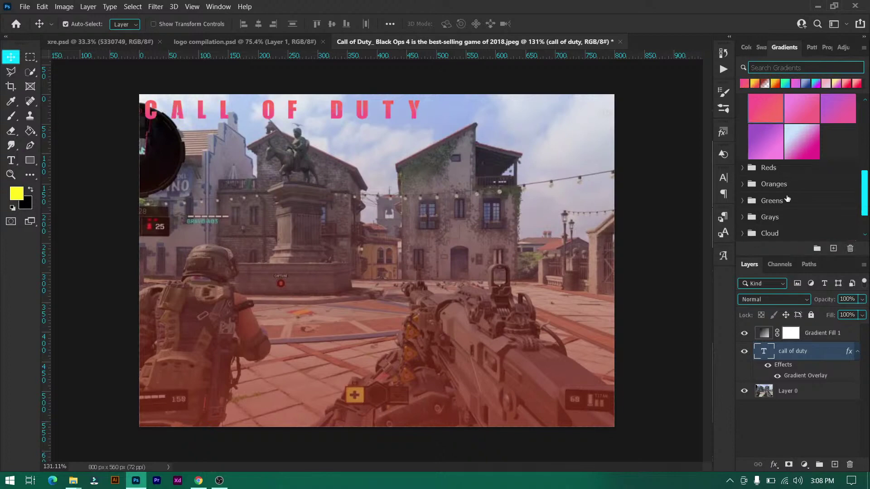
Apply the 01flo pattern from the floral_vintage group to the "call of duty" text layer.
scroll(773, 136, "down", 2)
left_click(811, 48)
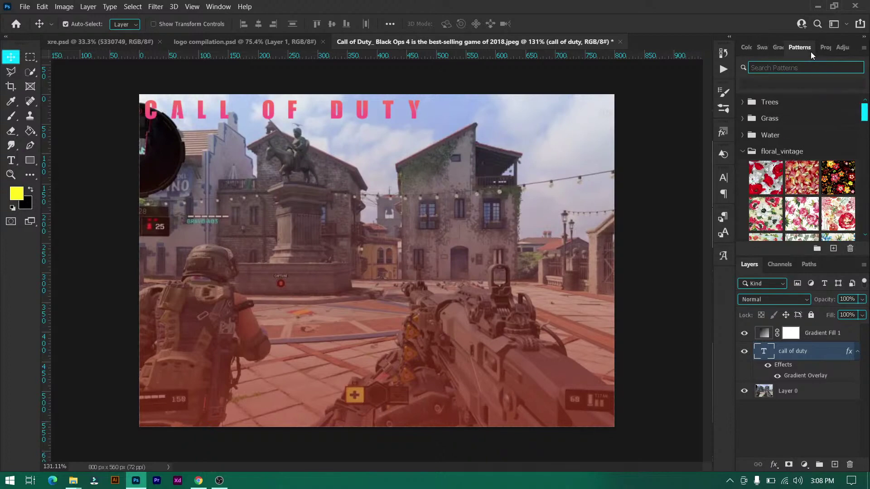
left_click(776, 177)
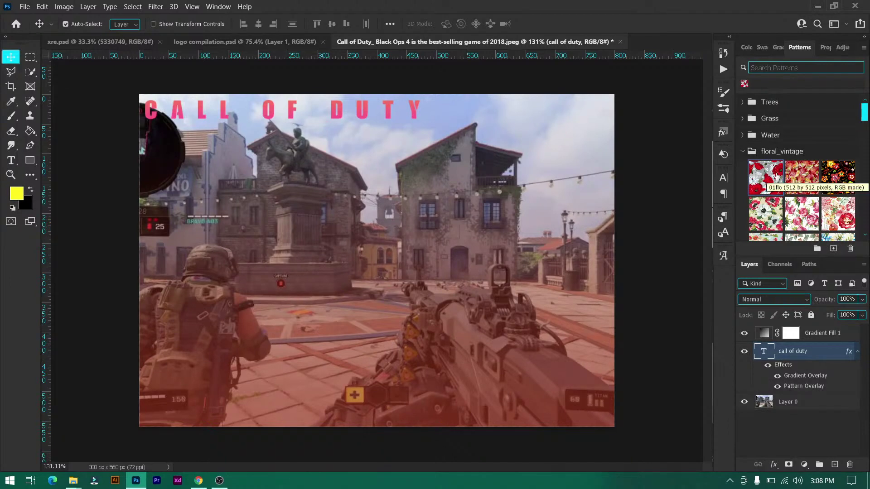
Hide the "call of duty" text's gradient overlay and scale its floral pattern overlay to 303%.
left_click(777, 376)
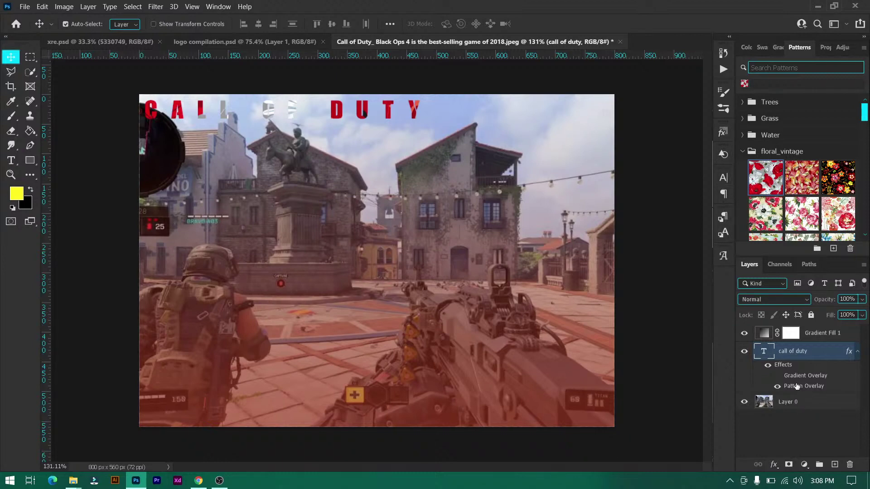
double_click(797, 386)
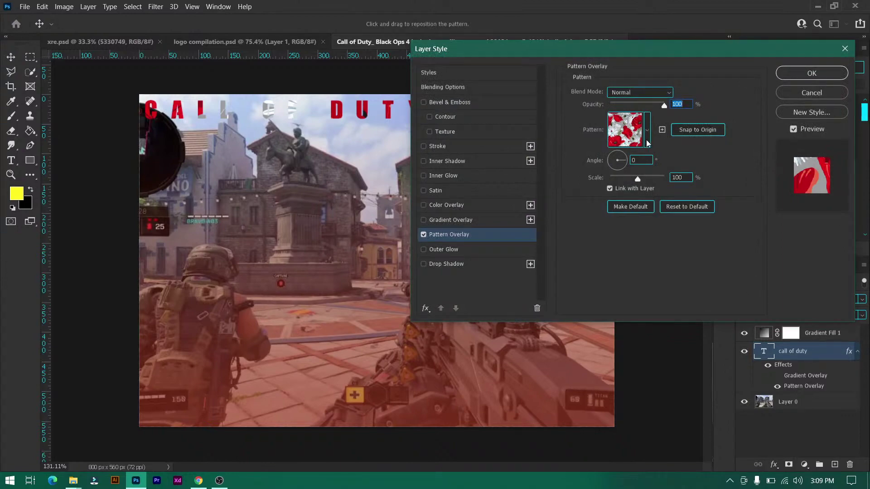
mouse_move(638, 181)
left_mouse_down()
mouse_move(612, 180)
mouse_move(662, 180)
mouse_move(644, 182)
left_mouse_up()
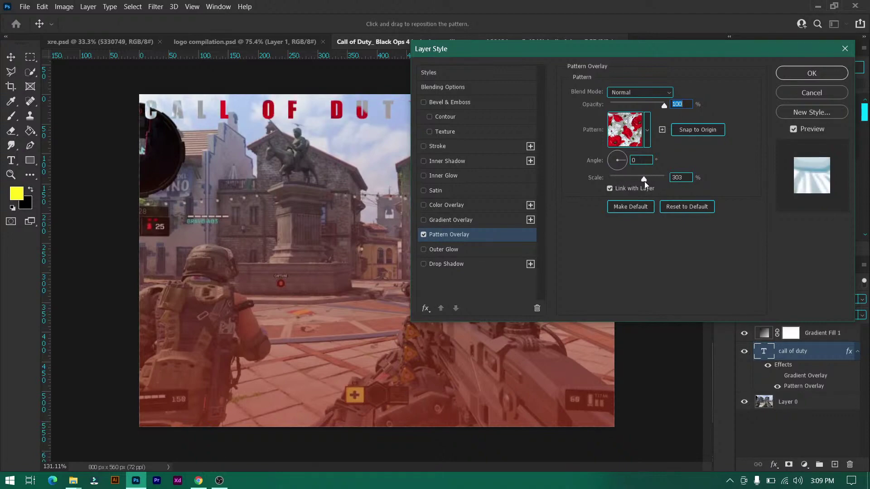
left_click(809, 72)
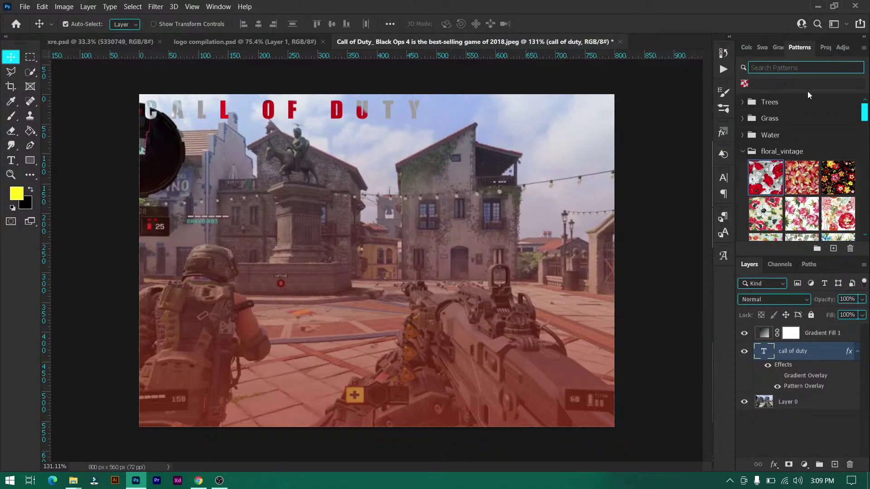
Add a Levels adjustment layer above the "call of duty" text, view the available adjustment types, and delete the Levels layer.
left_click(821, 50)
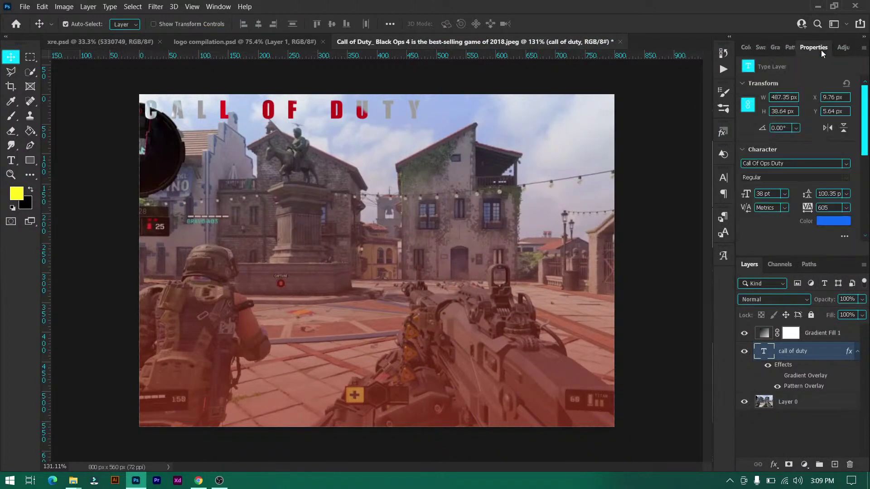
left_click(842, 47)
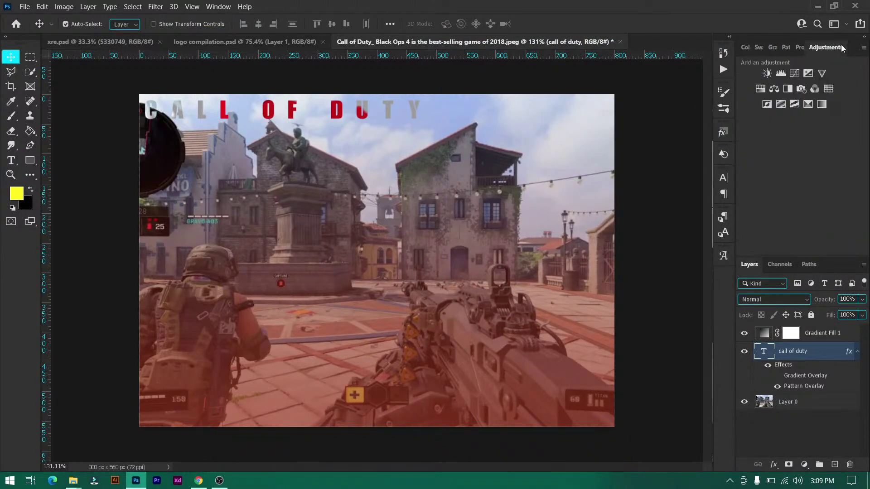
left_click(781, 73)
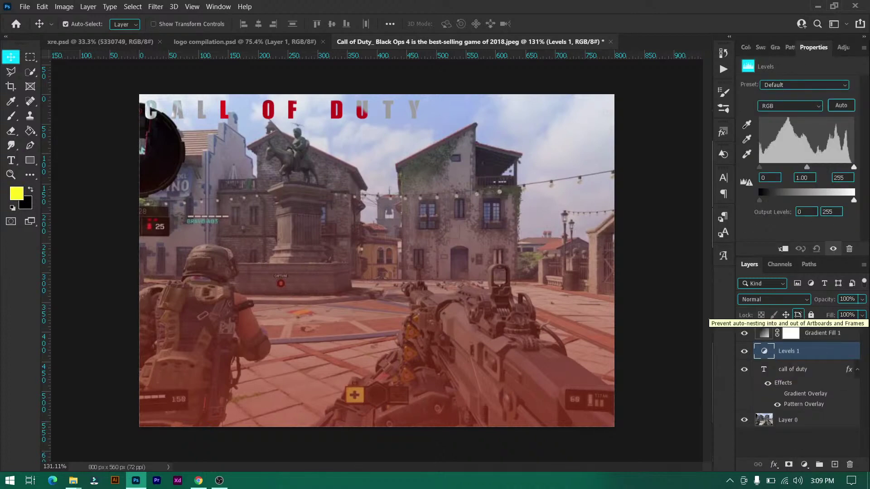
left_click(804, 464)
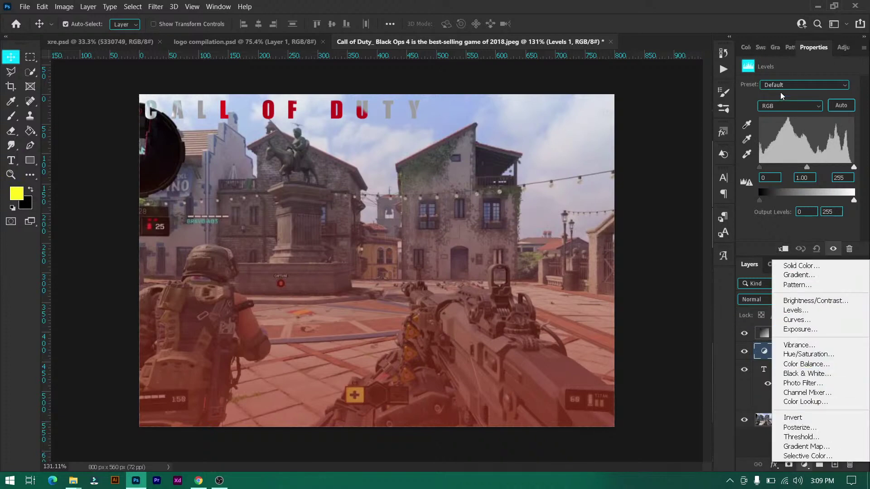
left_click(792, 53)
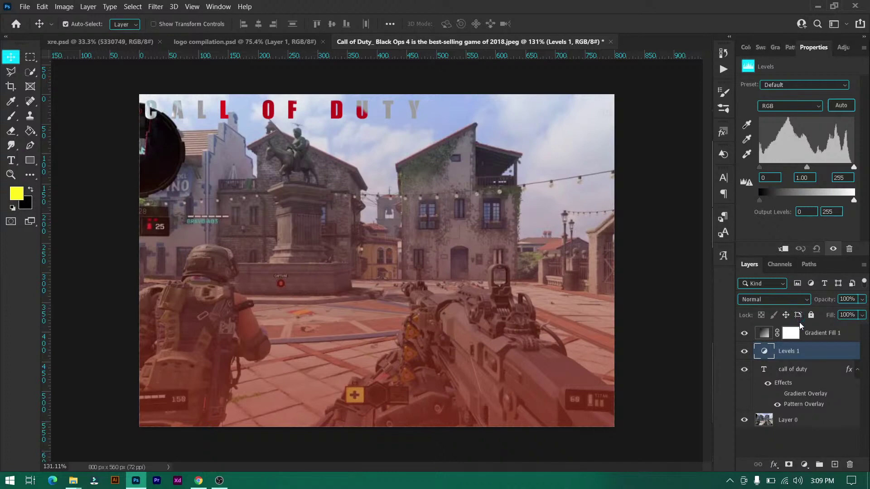
key("Delete")
Try different density and feather values on the Gradient Fill 1 layer's mask, and restore them to 100% and 0.0 px.
left_click(822, 338)
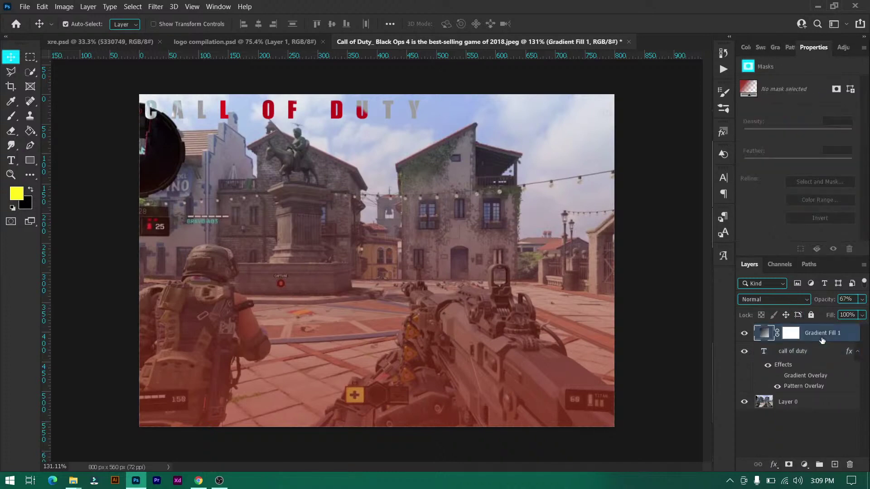
left_click(790, 334)
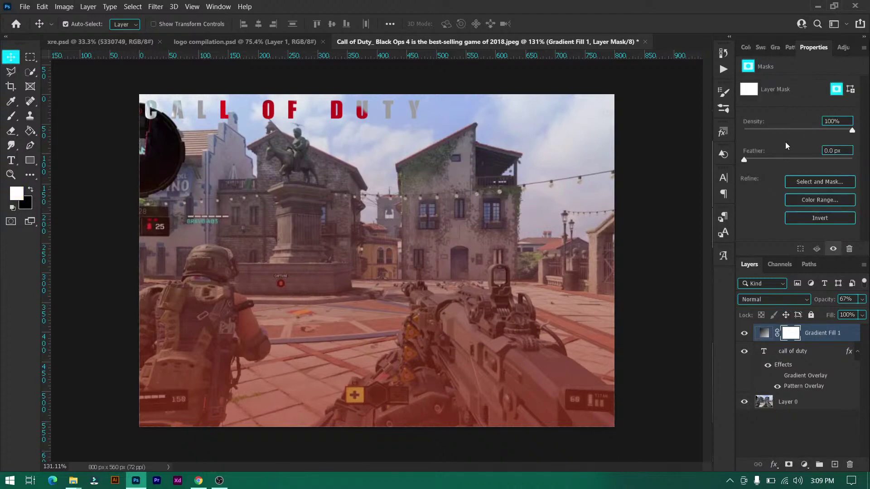
left_click_drag(852, 131, 785, 132)
left_click_drag(824, 159, 744, 160)
left_click_drag(786, 131, 852, 131)
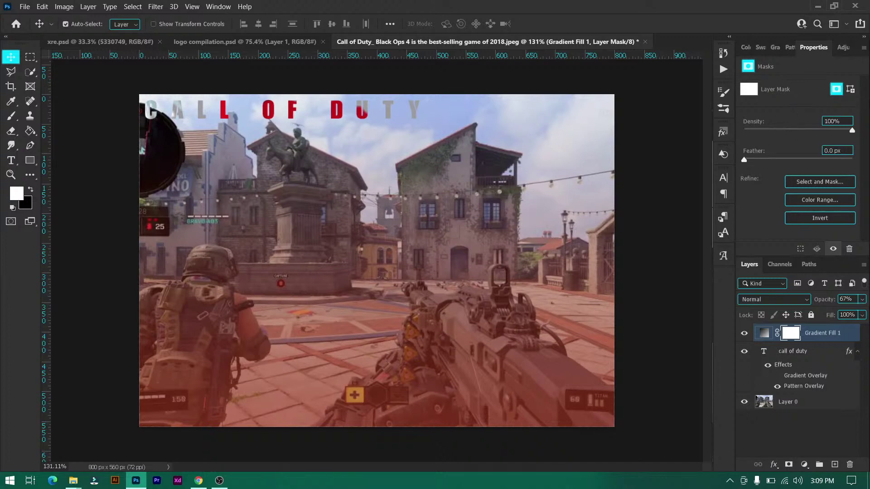
left_click(766, 335)
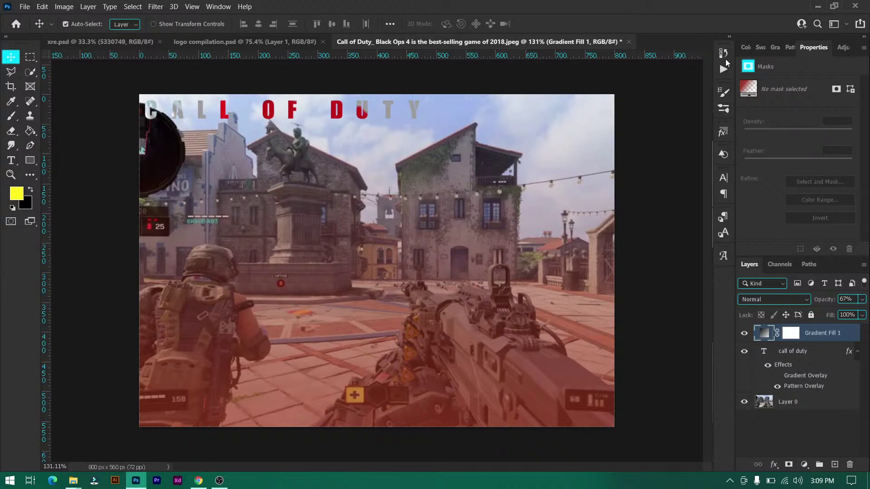
Examine the available panels and workspace presets, along with the view, type and other command lists.
left_click(228, 7)
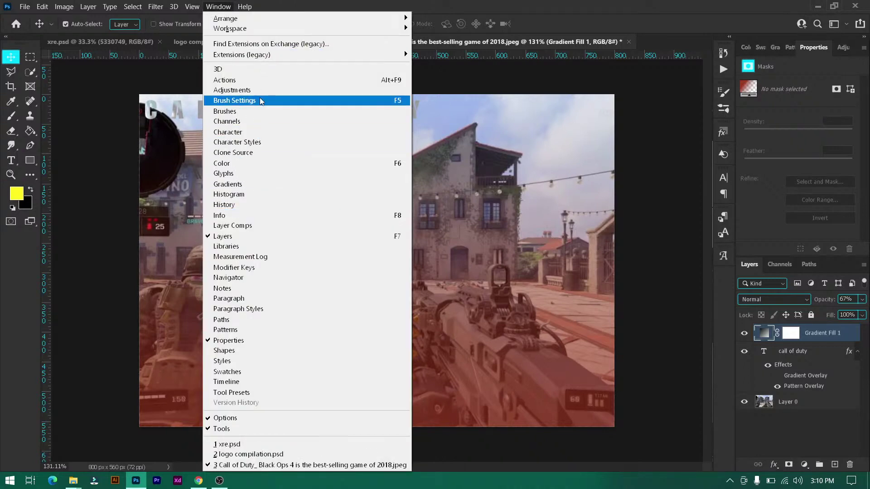
mouse_move(284, 59)
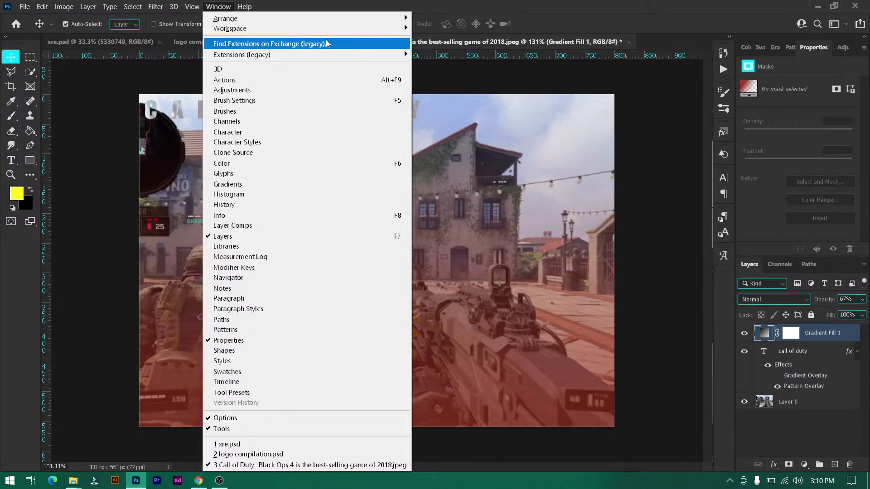
left_click(522, 4)
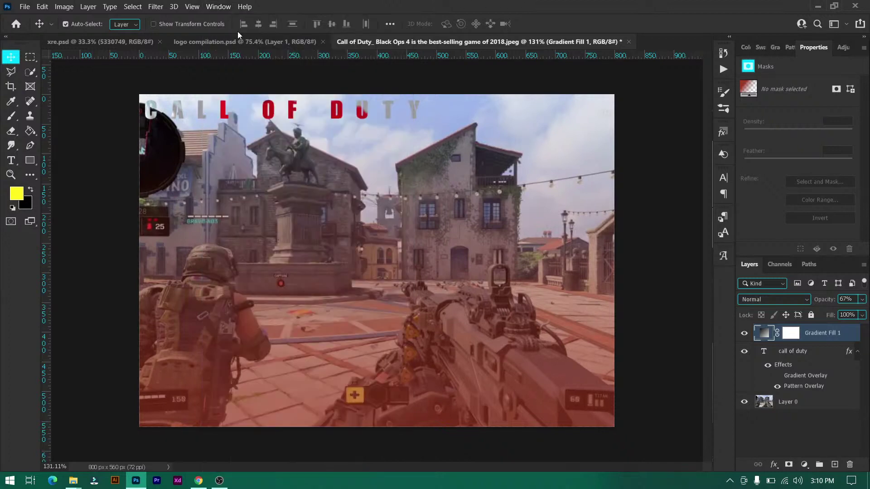
left_click(218, 7)
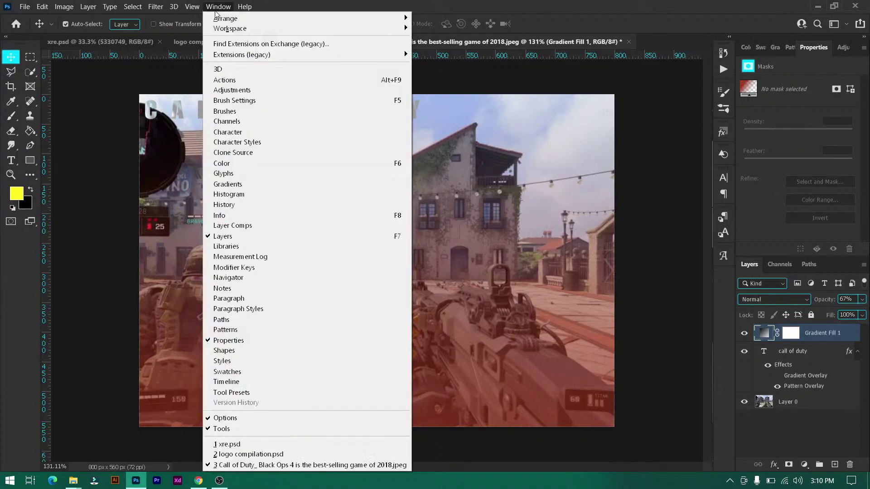
mouse_move(315, 27)
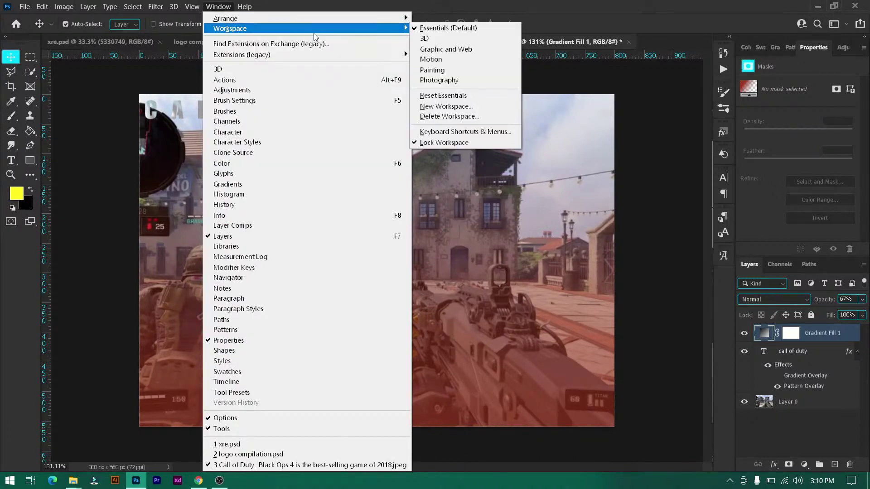
left_click(218, 7)
left_click(194, 7)
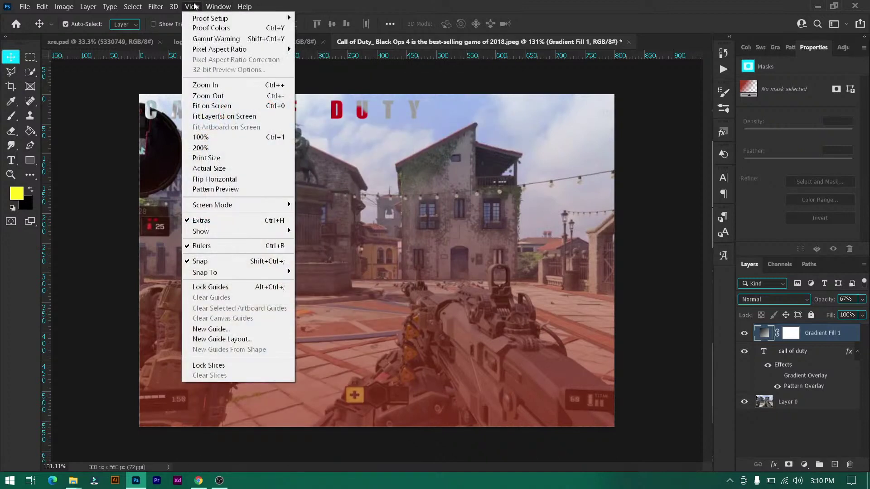
mouse_move(174, 6)
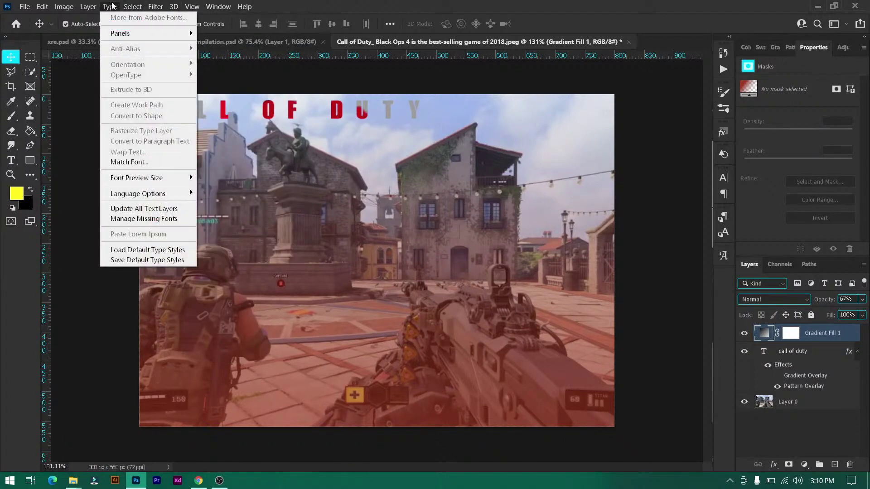
mouse_move(23, 5)
left_click(345, 3)
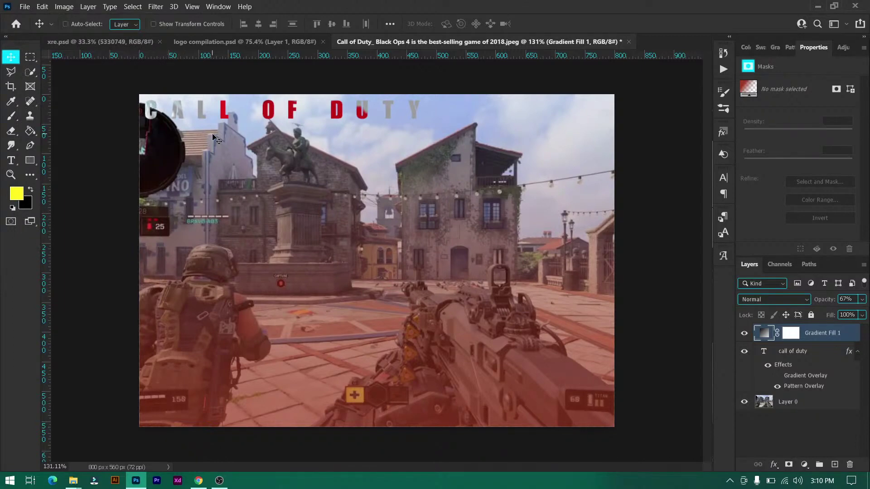
Undo the recent adjustment layer, pattern and gradient changes back to the plain blue "call of duty" text.
key("ctrl+z")
key("ctrl+z")
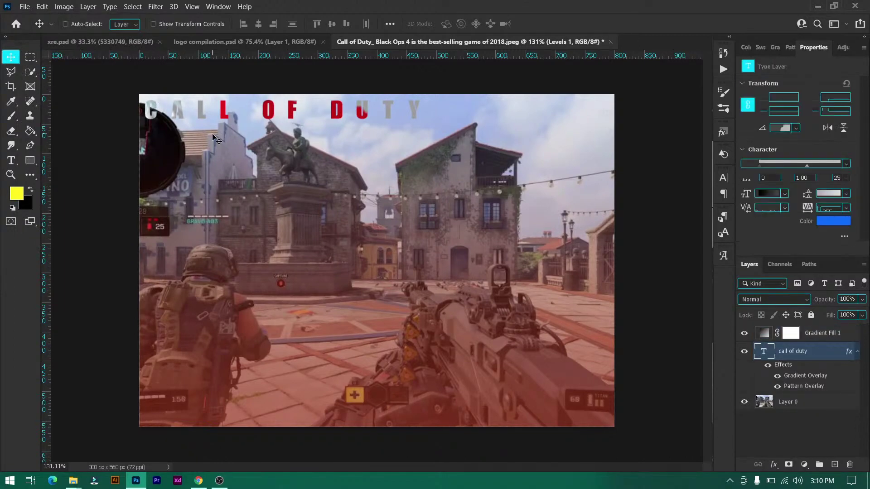
key("ctrl+z")
key("ctrl+z")
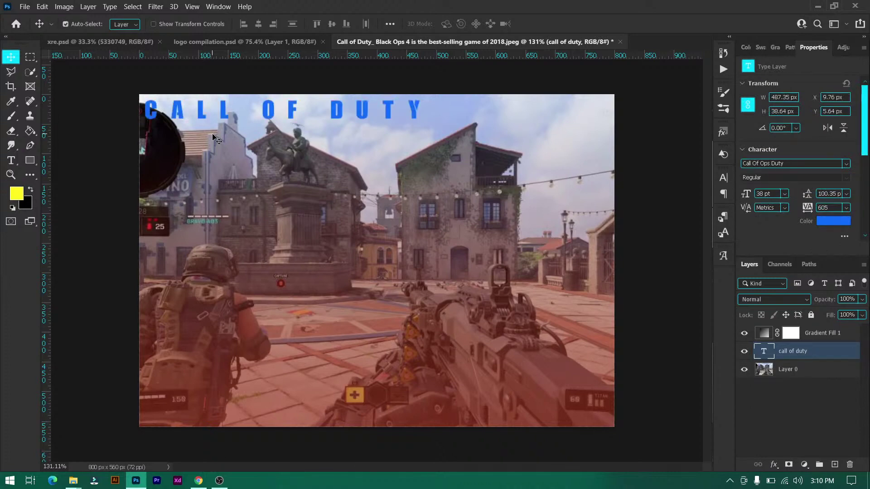